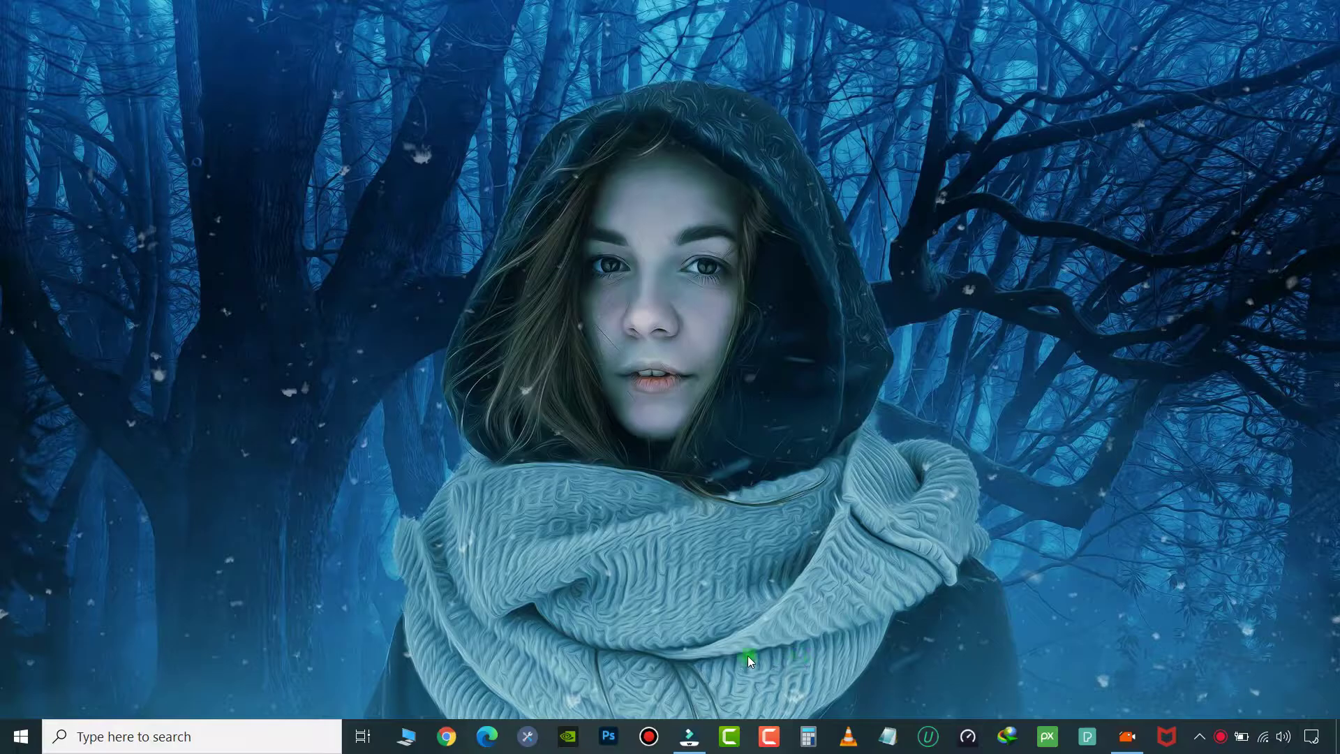
Open New Volume (G:) from My Computer and look inside its vid folder.
click(408, 734)
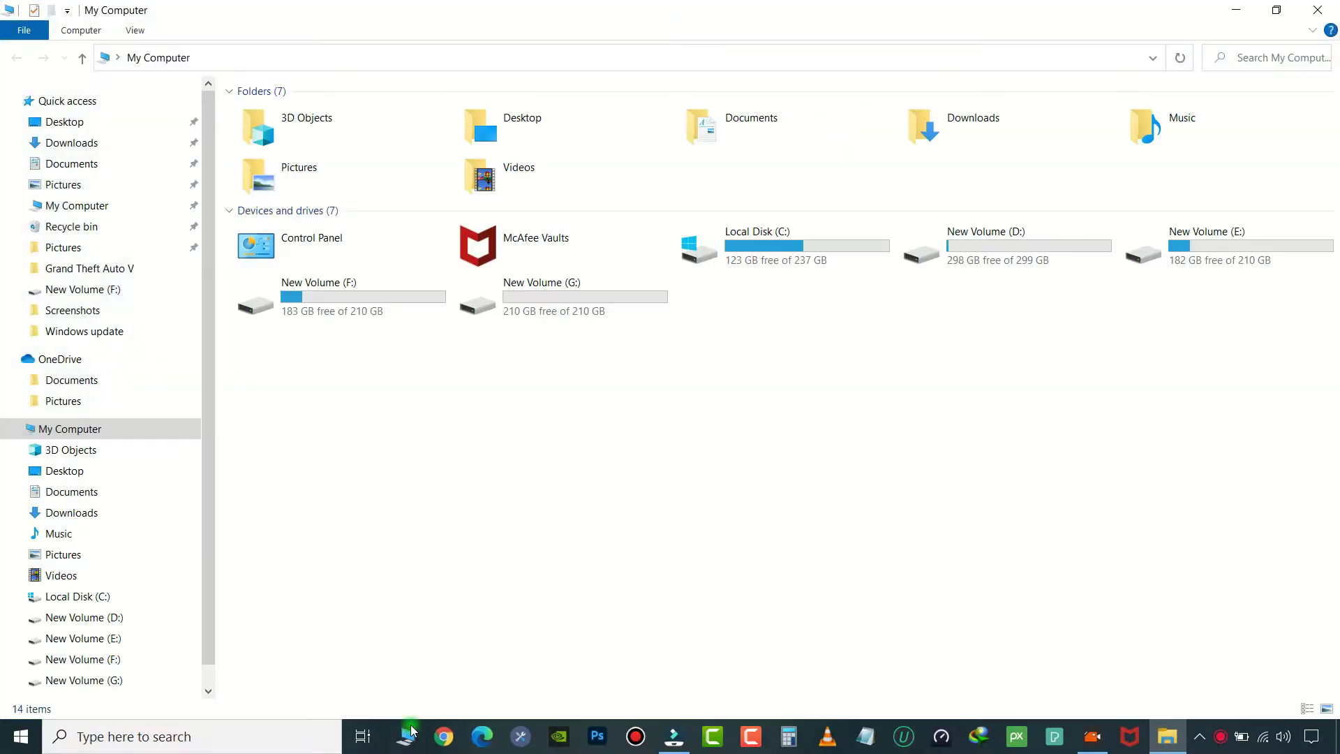
double_click(615, 315)
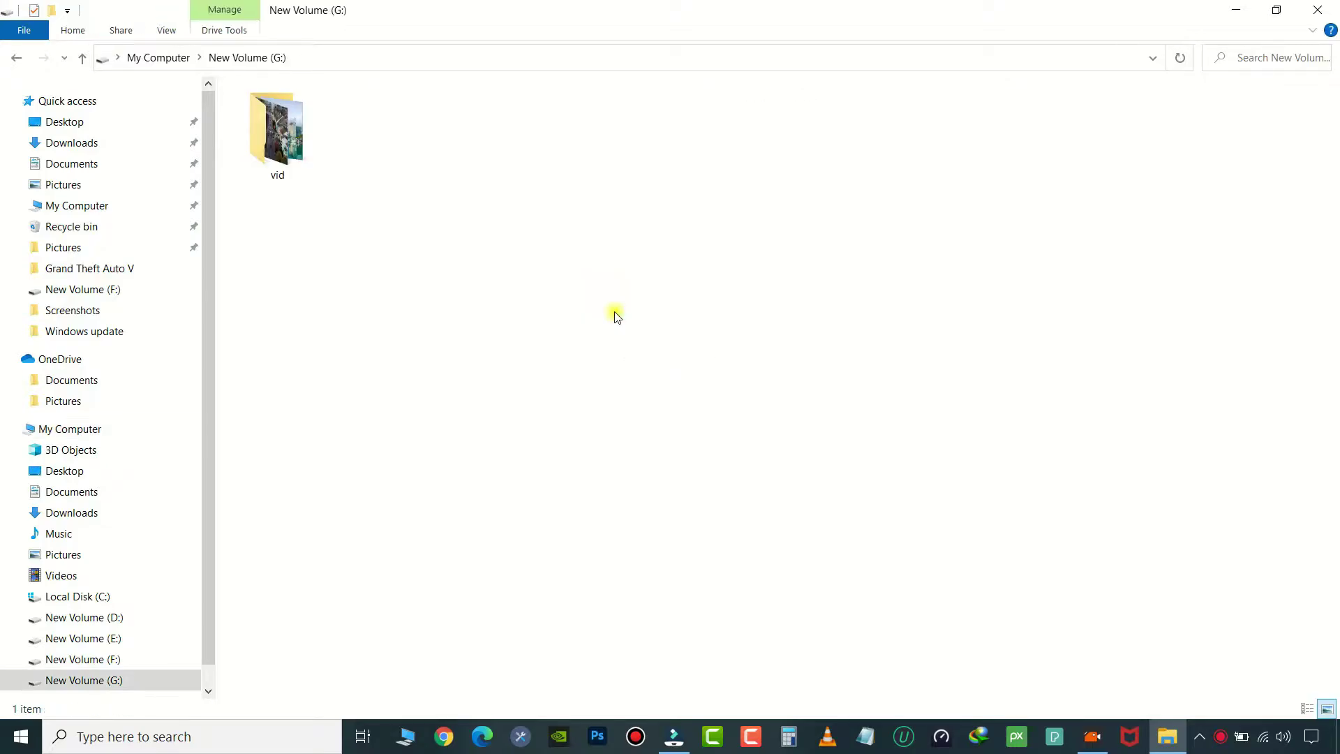
double_click(308, 155)
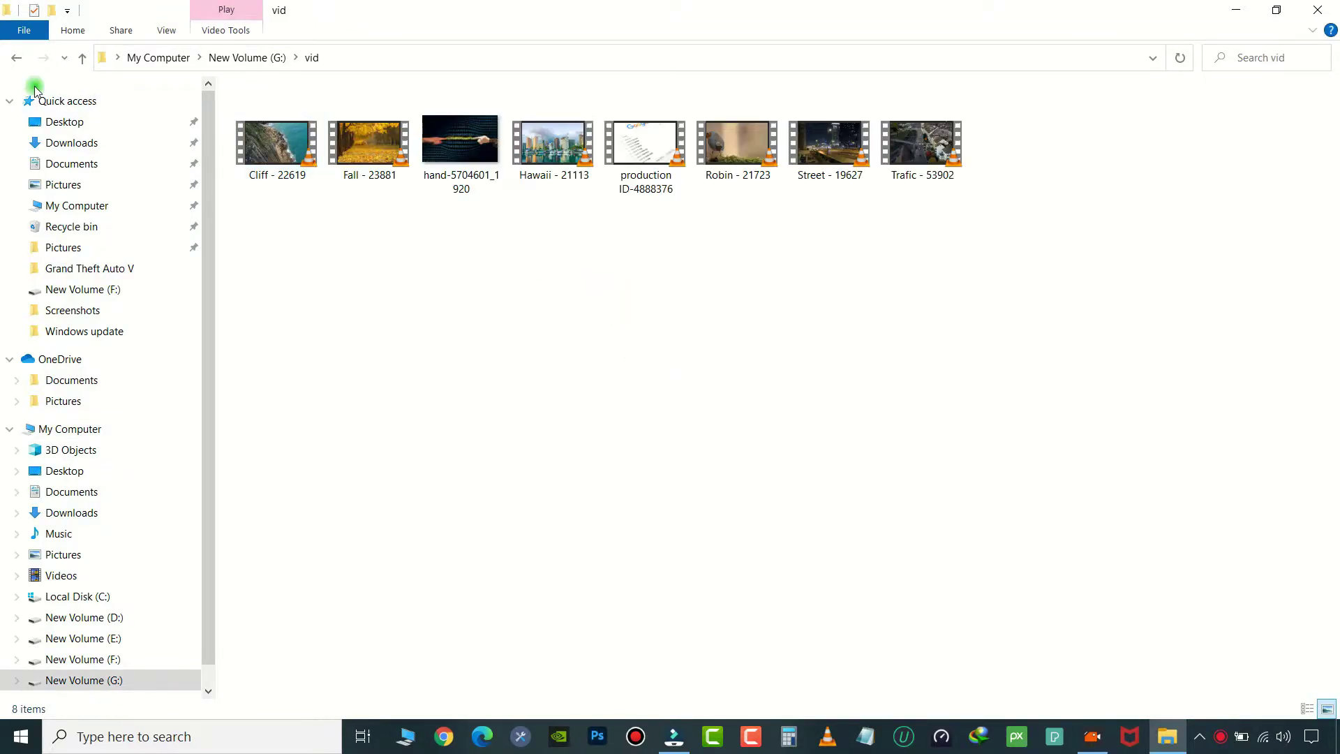
Return to My Computer, refresh the drive list, and bring up New Volume (G:)'s shortcut menu.
click(15, 59)
click(15, 59)
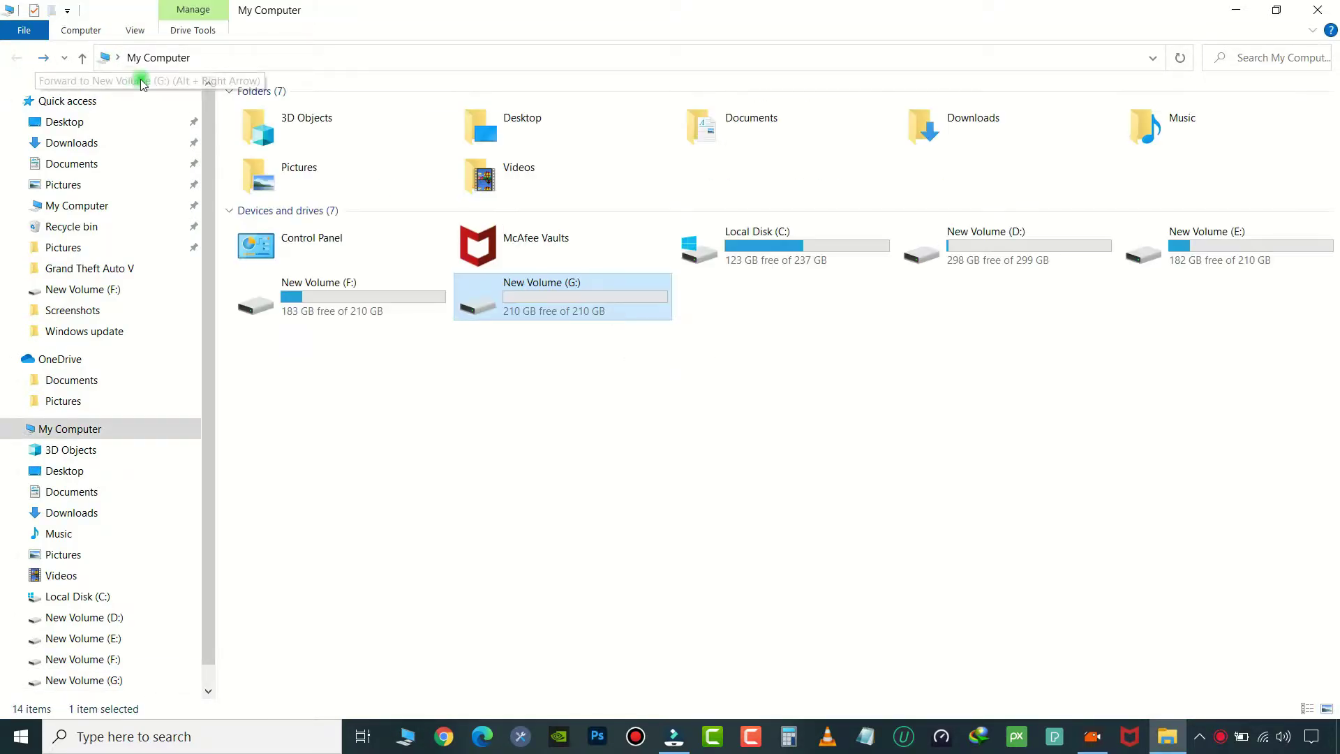
right_click(544, 430)
click(590, 502)
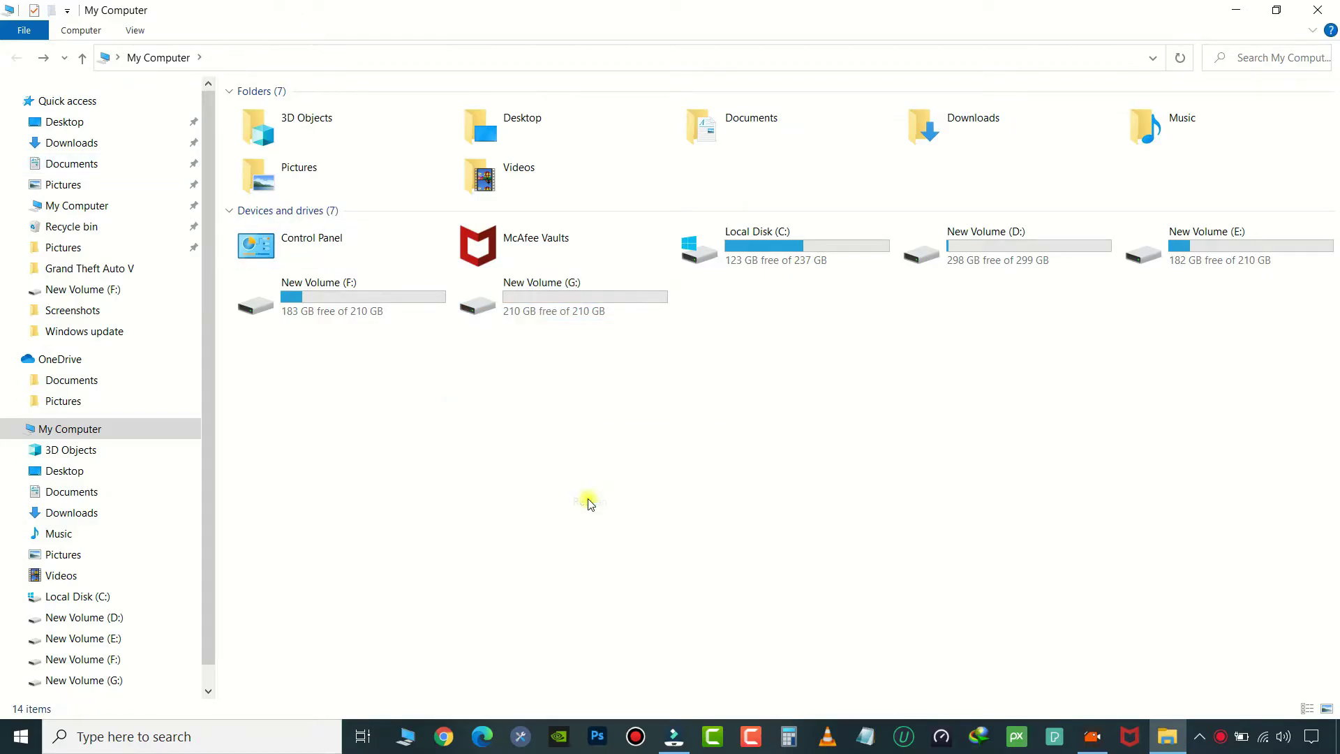
right_click(572, 309)
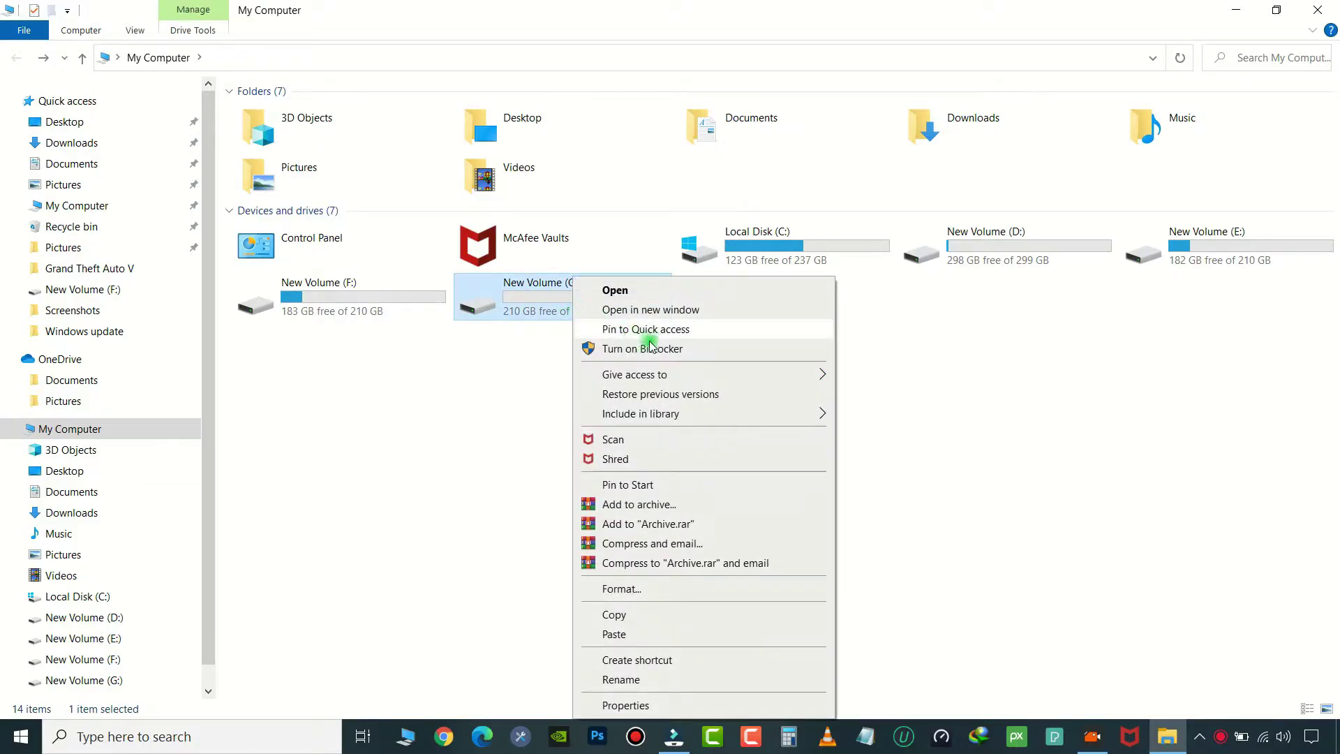
Turn on BitLocker for drive G with password unlocking, entering and confirming the drive password.
click(767, 347)
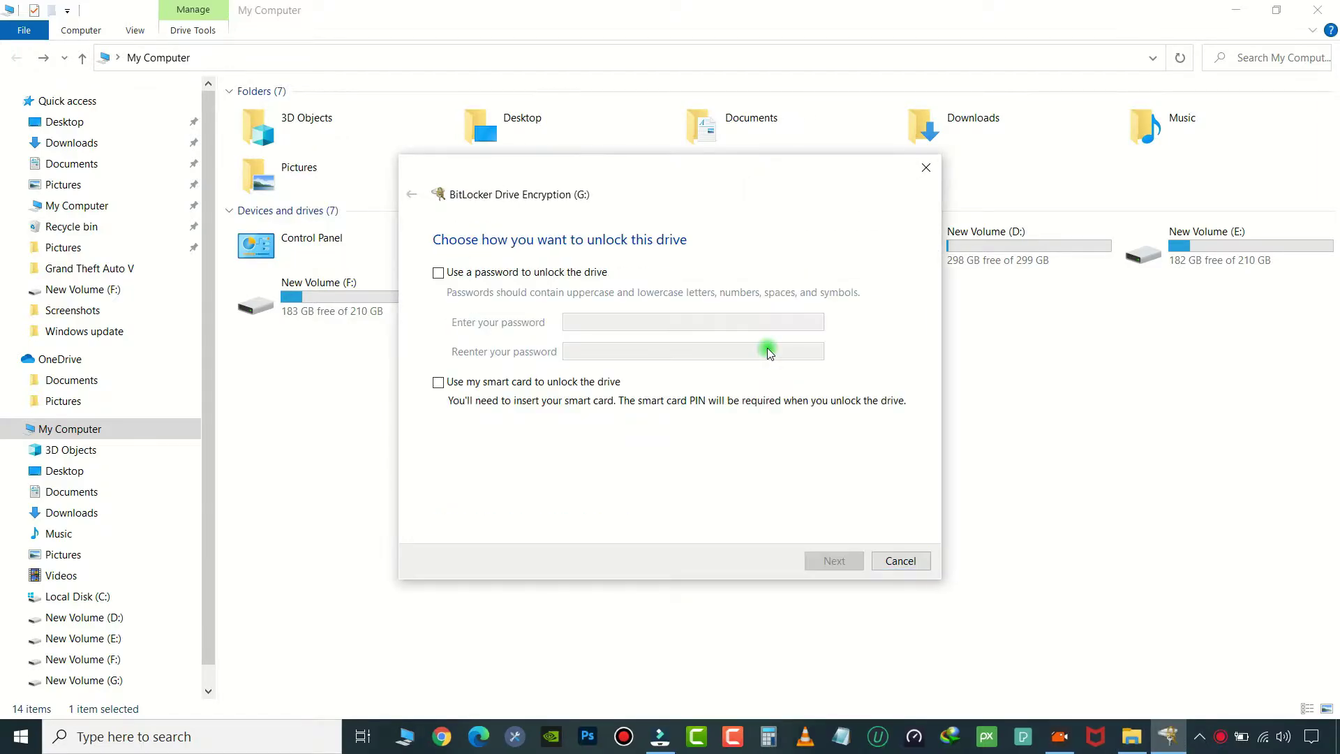
click(438, 273)
click(605, 324)
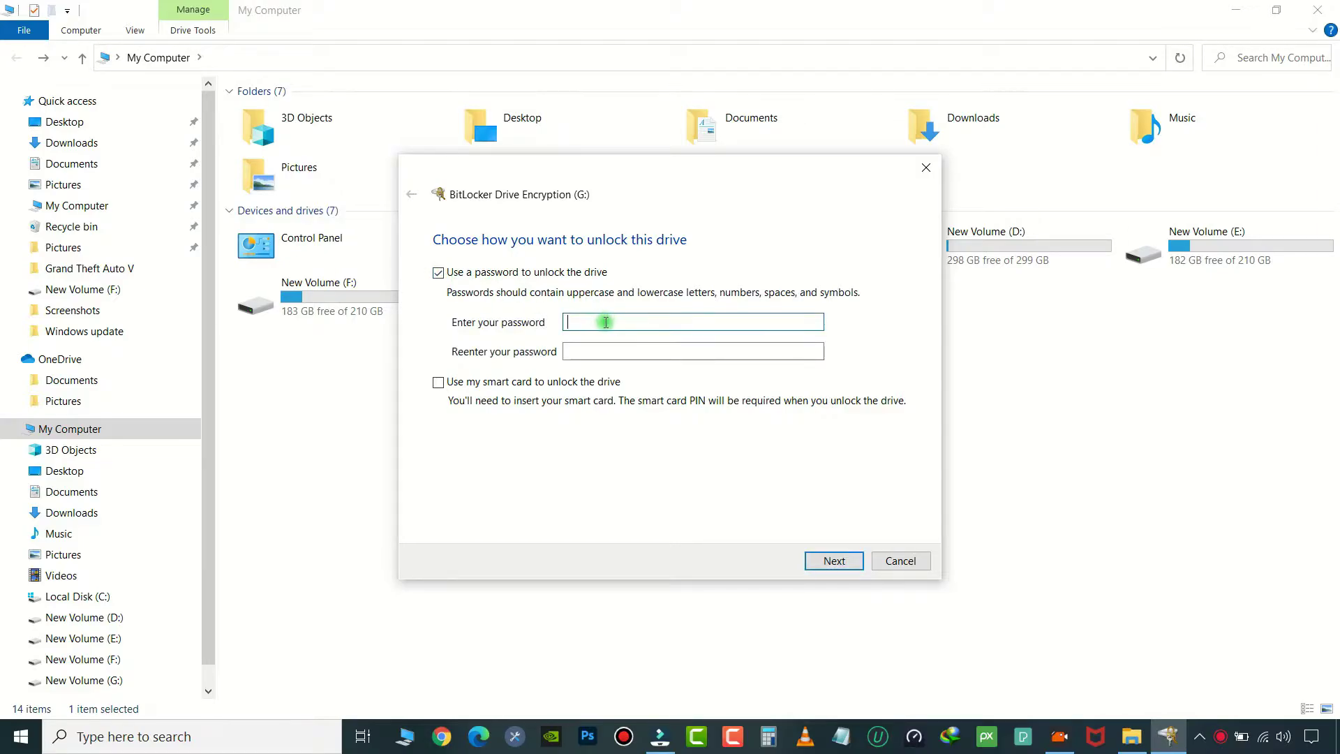
key(Caps_Lock)
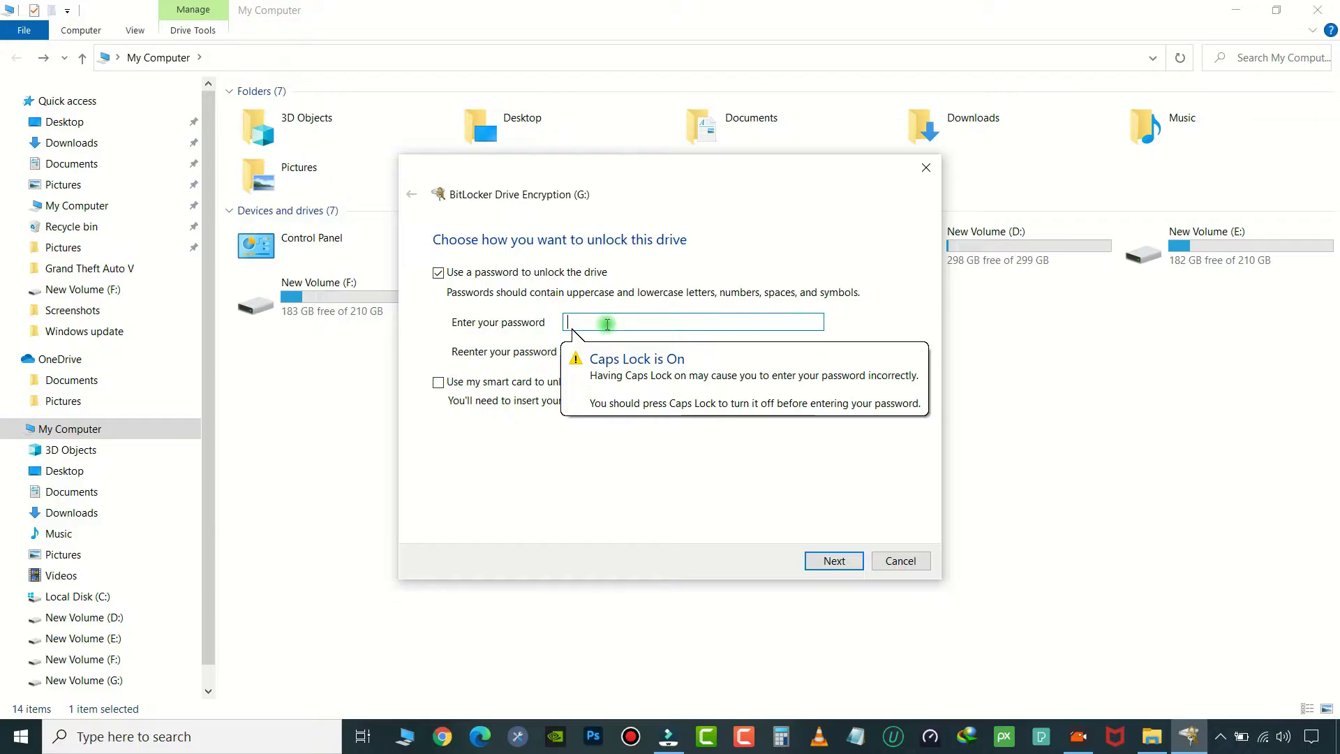
key(Caps_Lock)
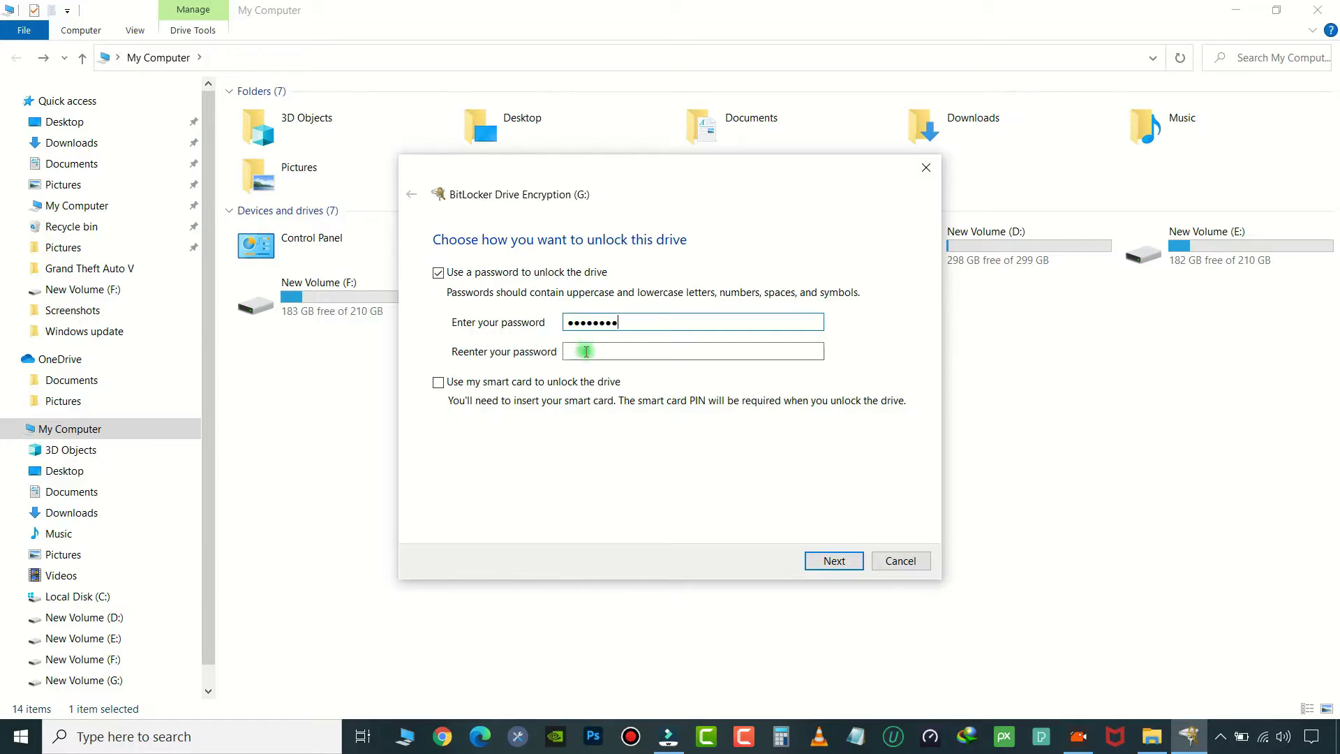
click(600, 353)
text(••••••••)
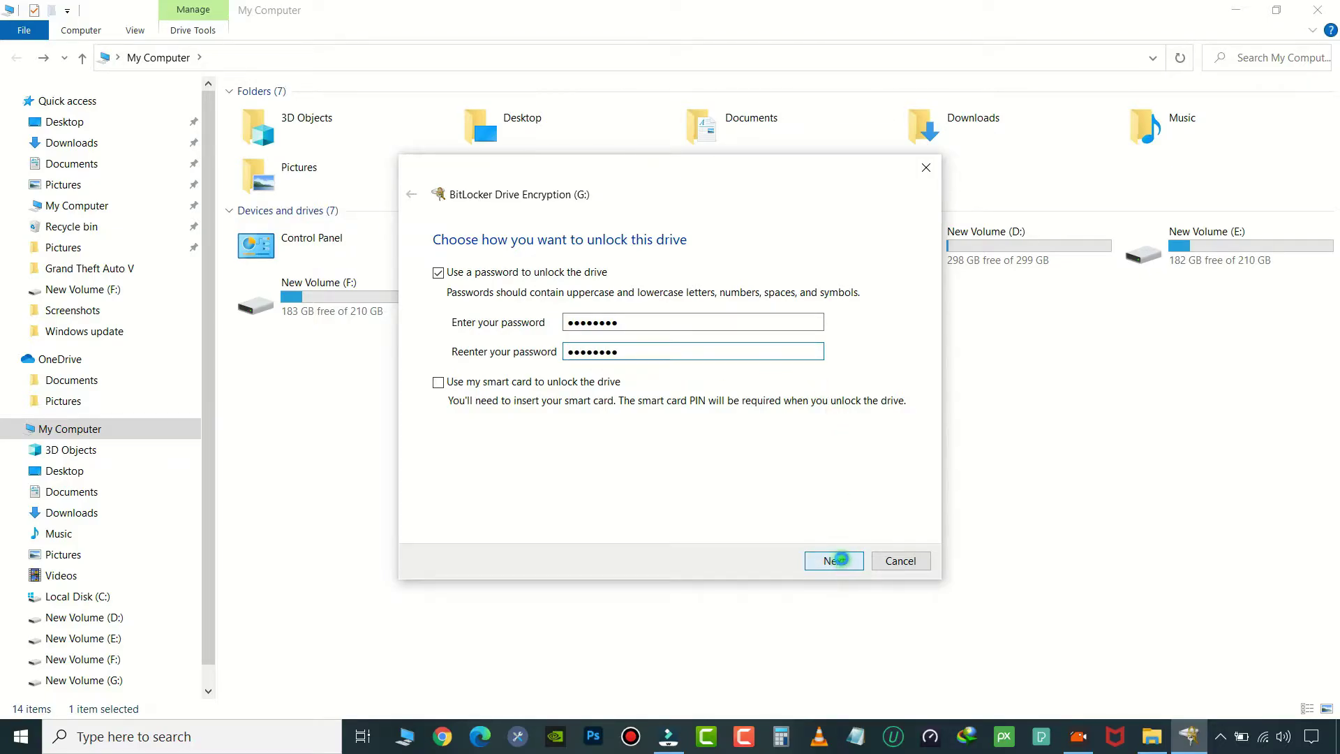
click(835, 561)
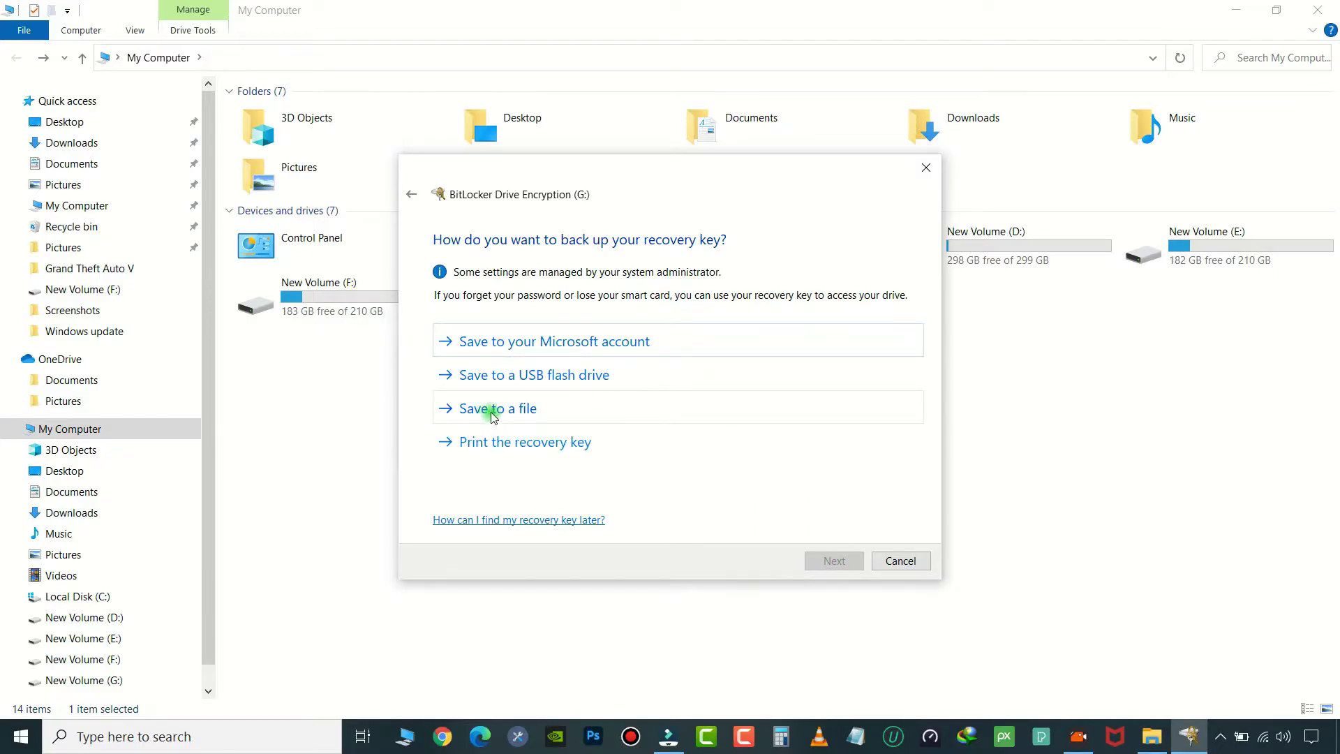
Save the recovery key on the Desktop as 'BitLocker Recovery Key', with the key ID removed from the name.
click(537, 413)
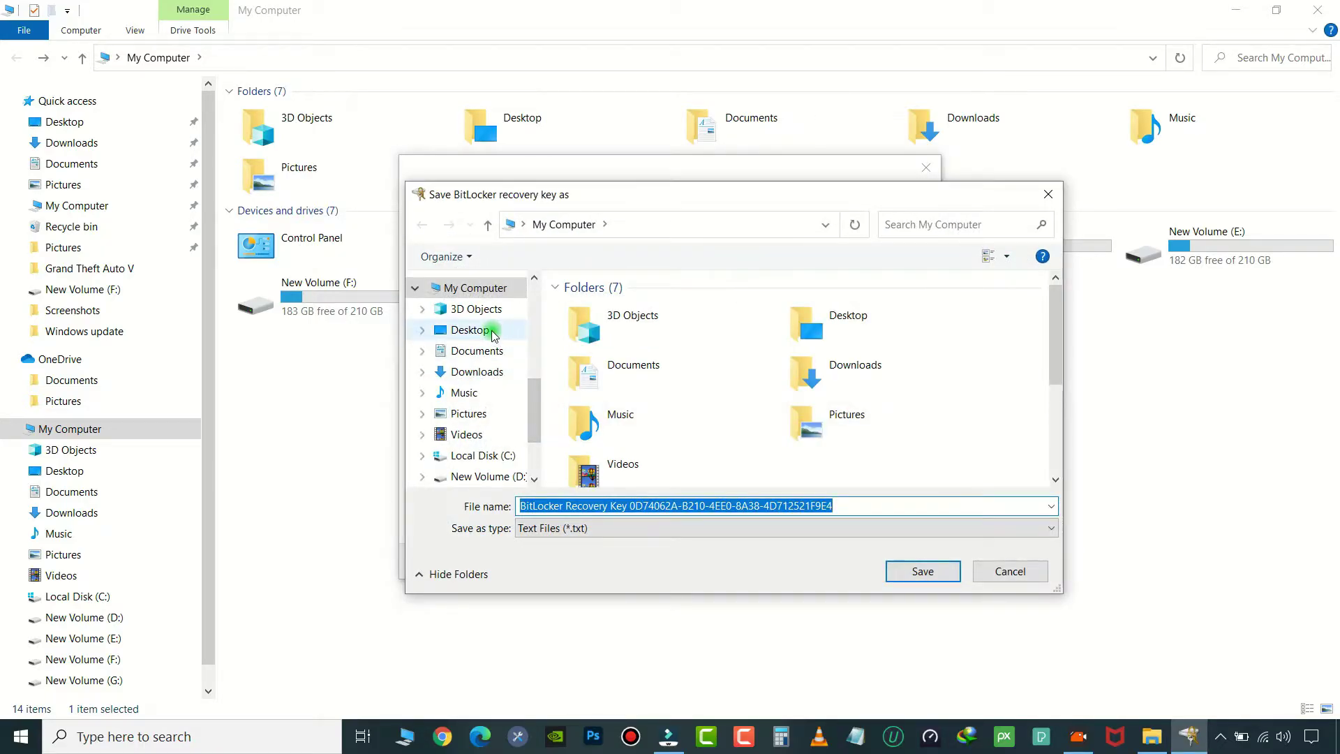
click(514, 331)
click(920, 573)
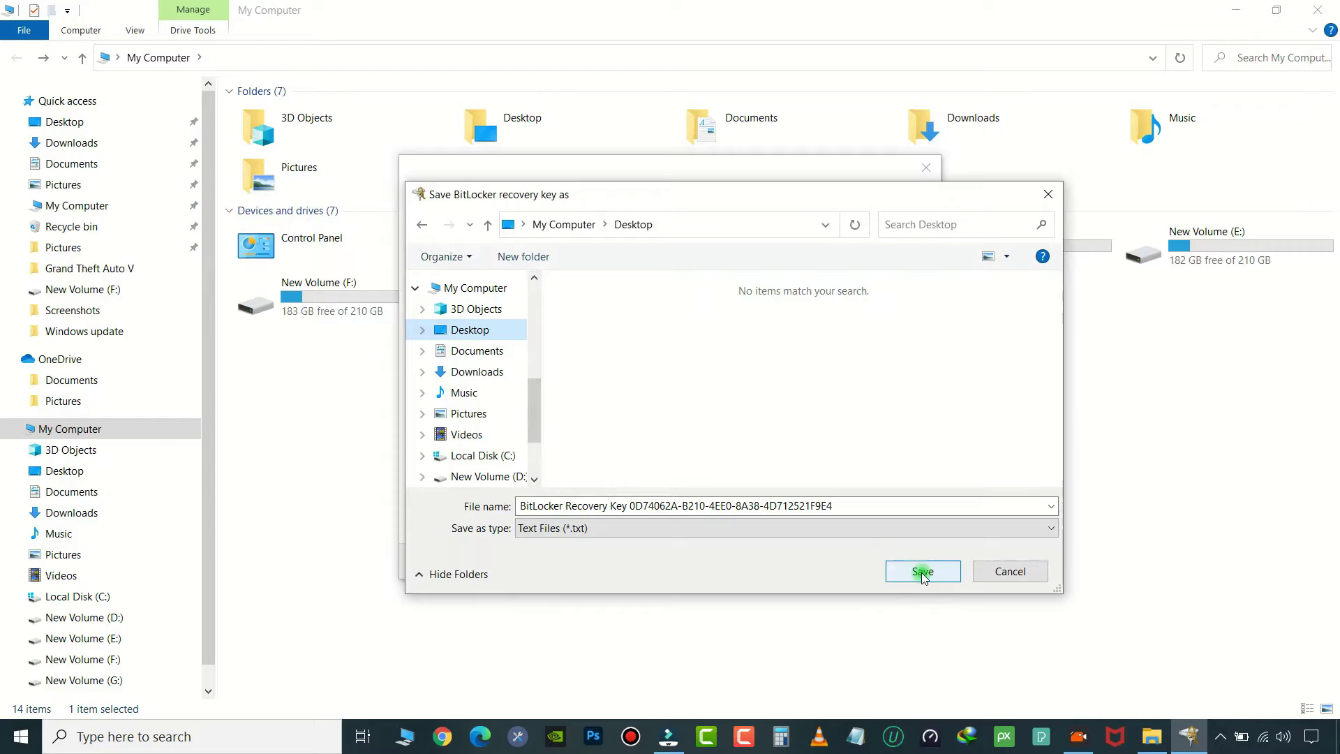
click(630, 503)
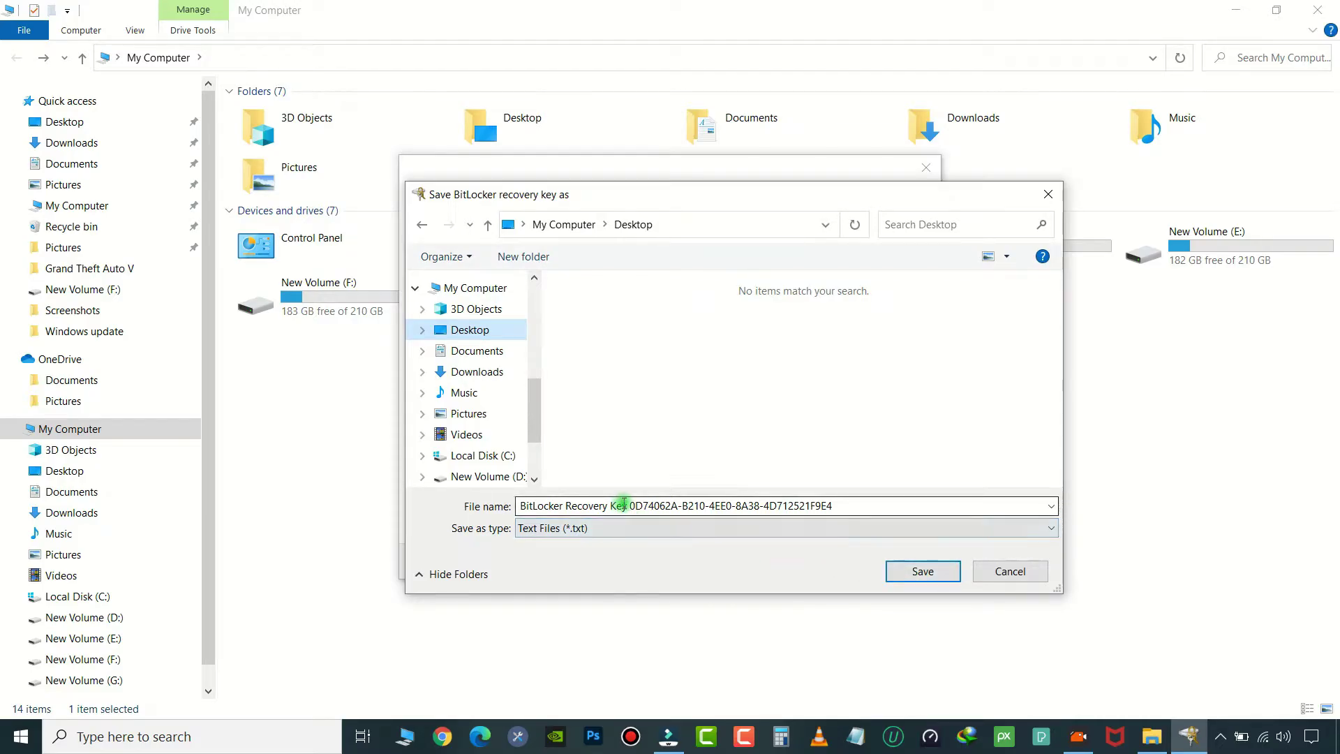
click(630, 504)
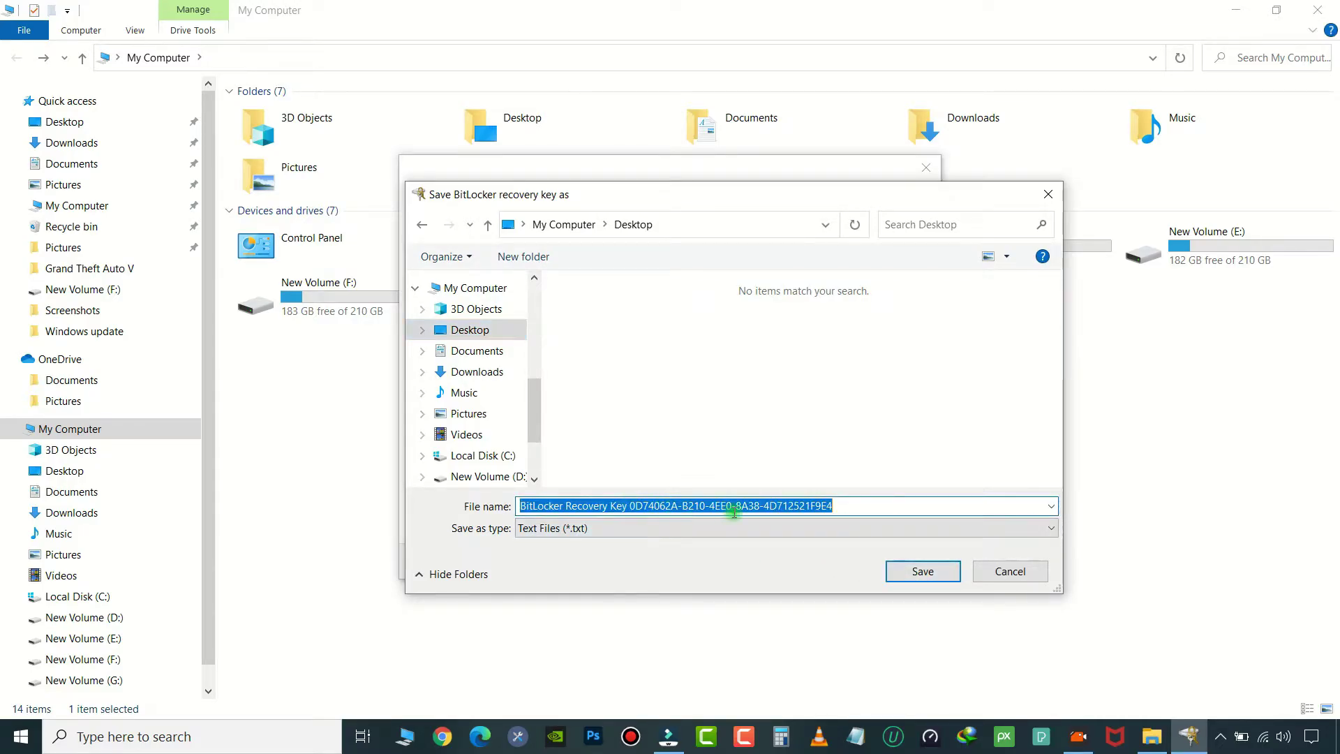
drag(862, 505, 628, 505)
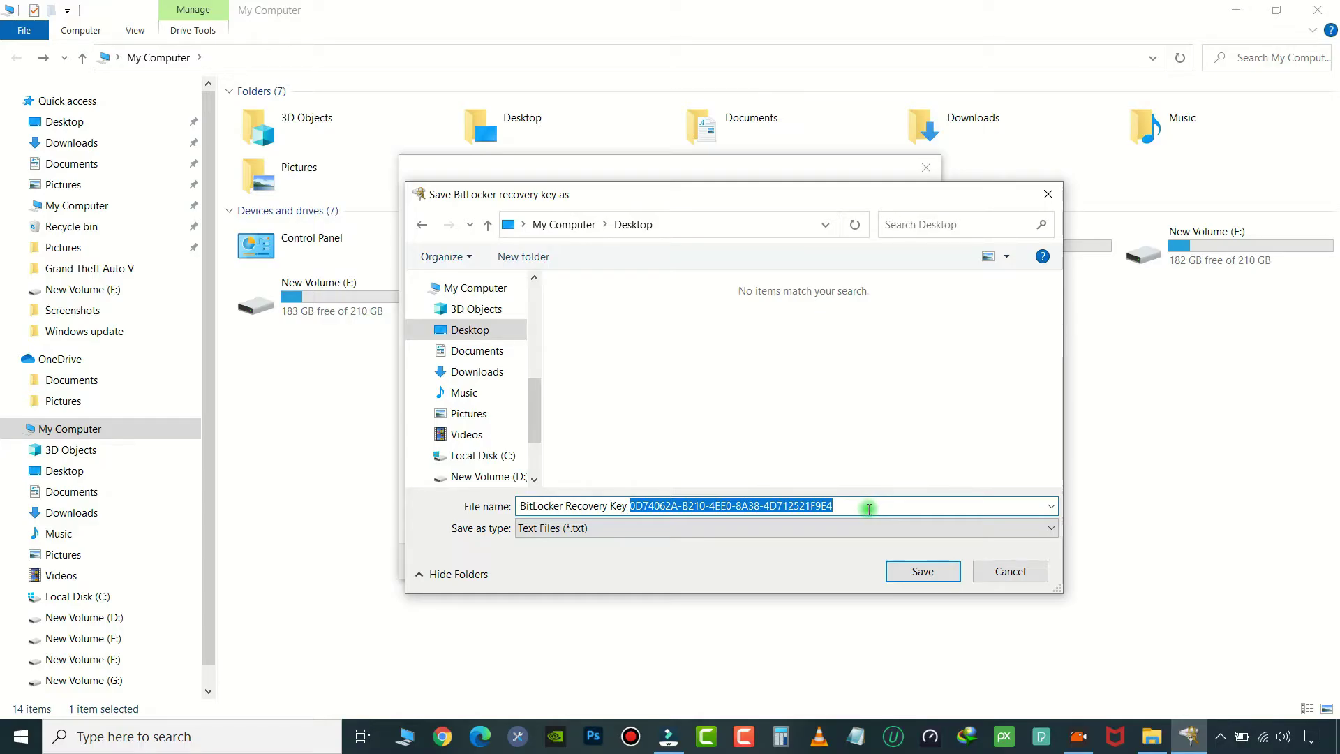
key(BackSpace)
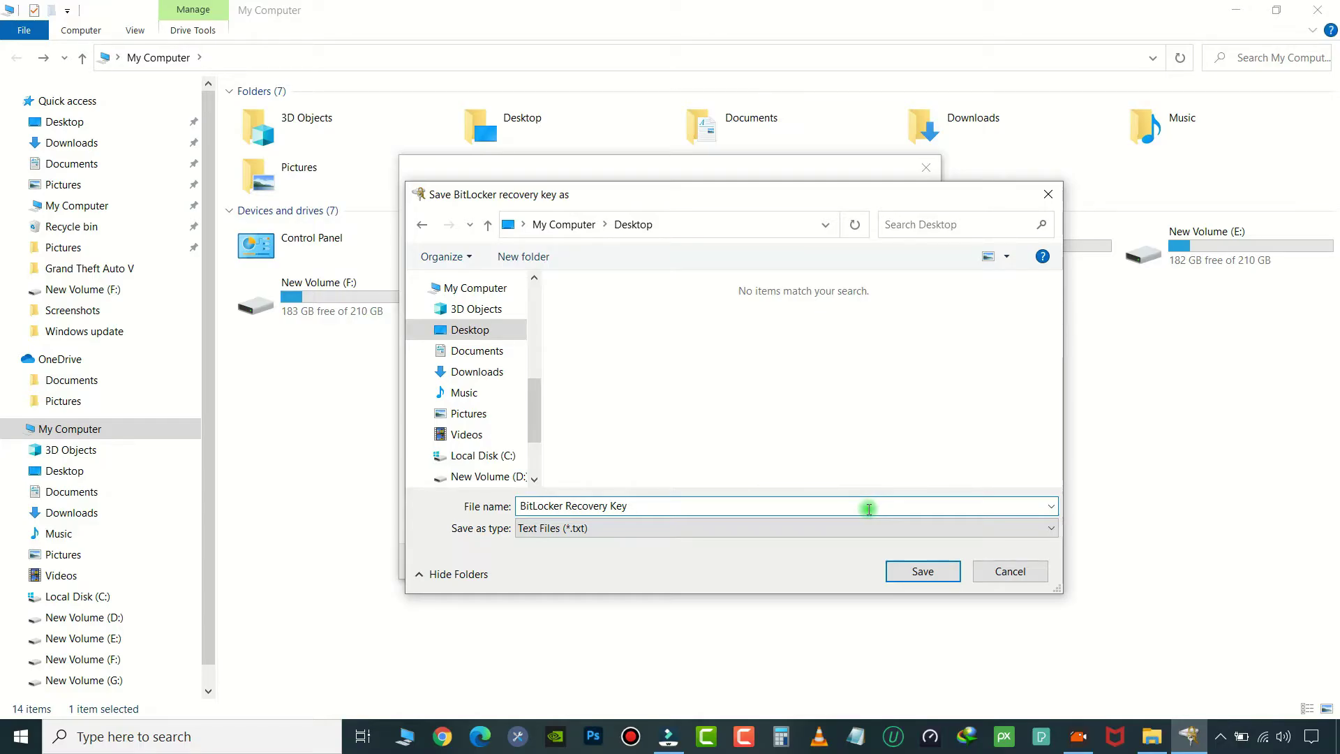
click(911, 573)
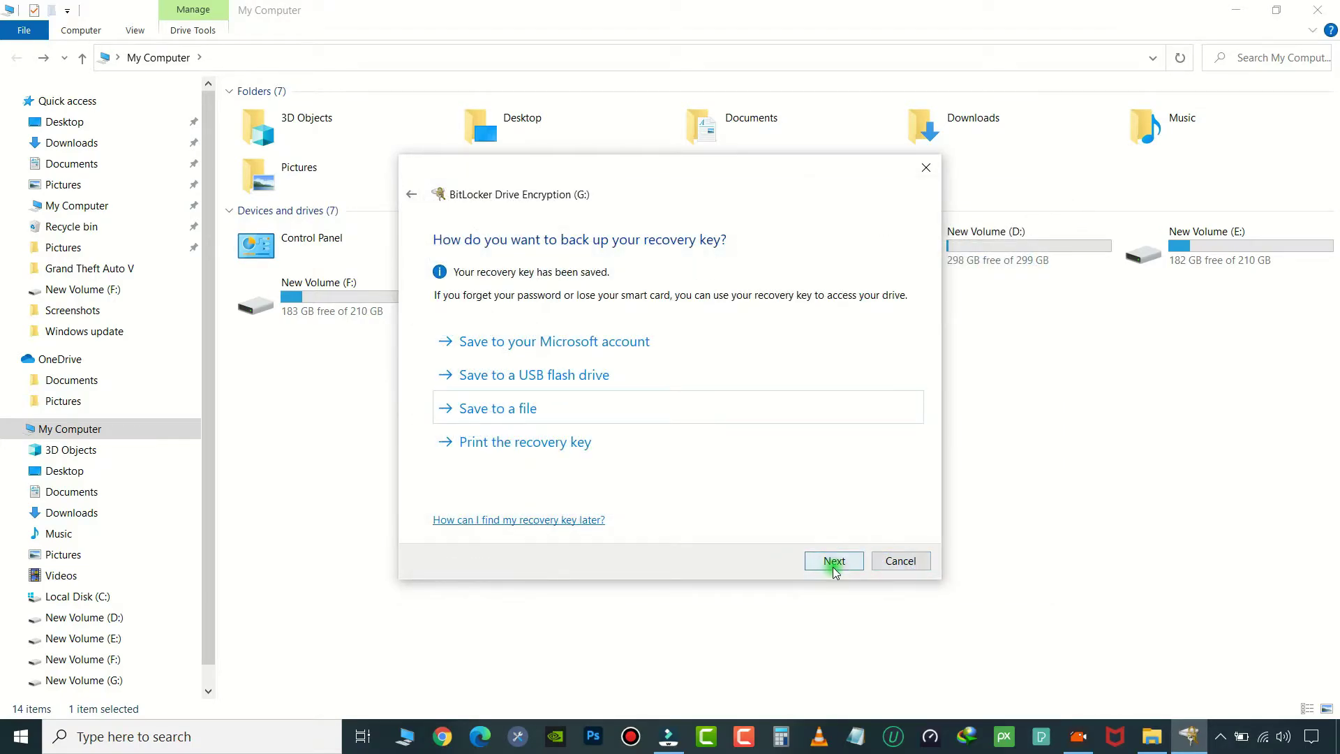
Encrypt used disk space only with the new encryption mode, and move the progress window aside.
click(834, 566)
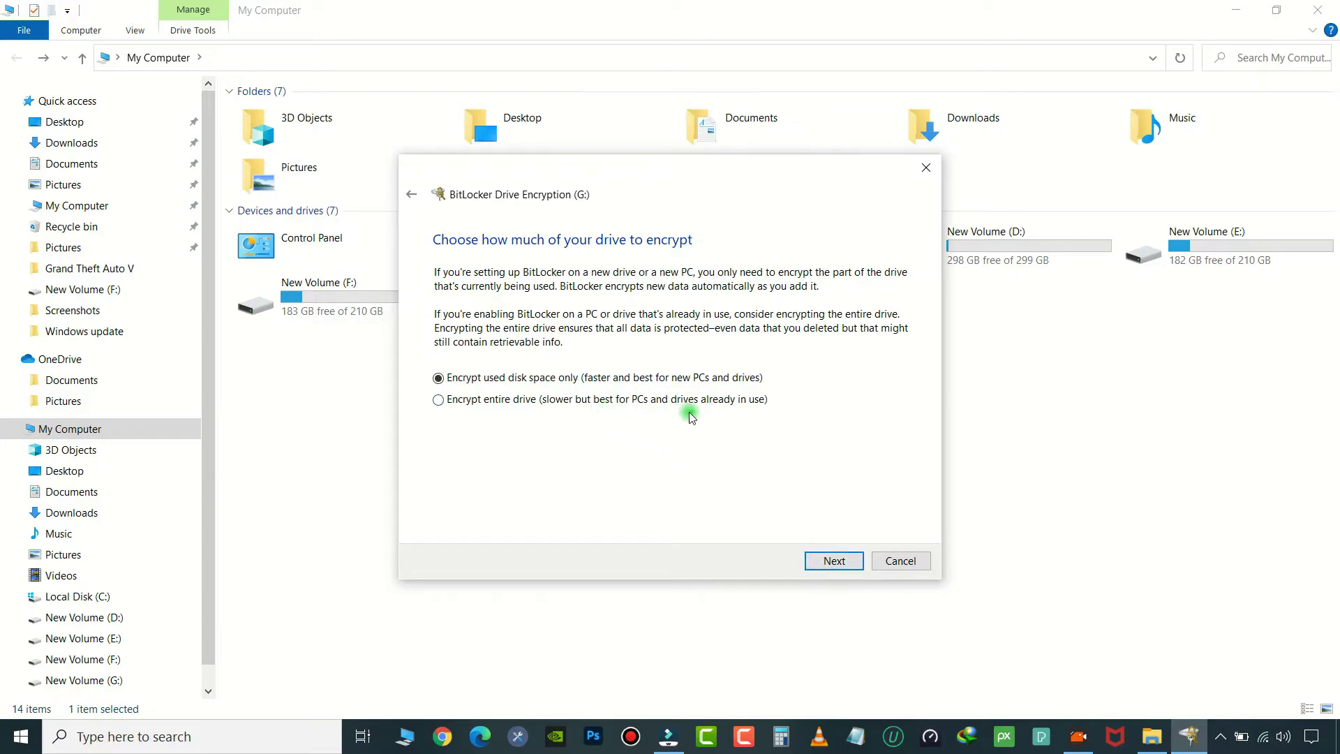
click(834, 561)
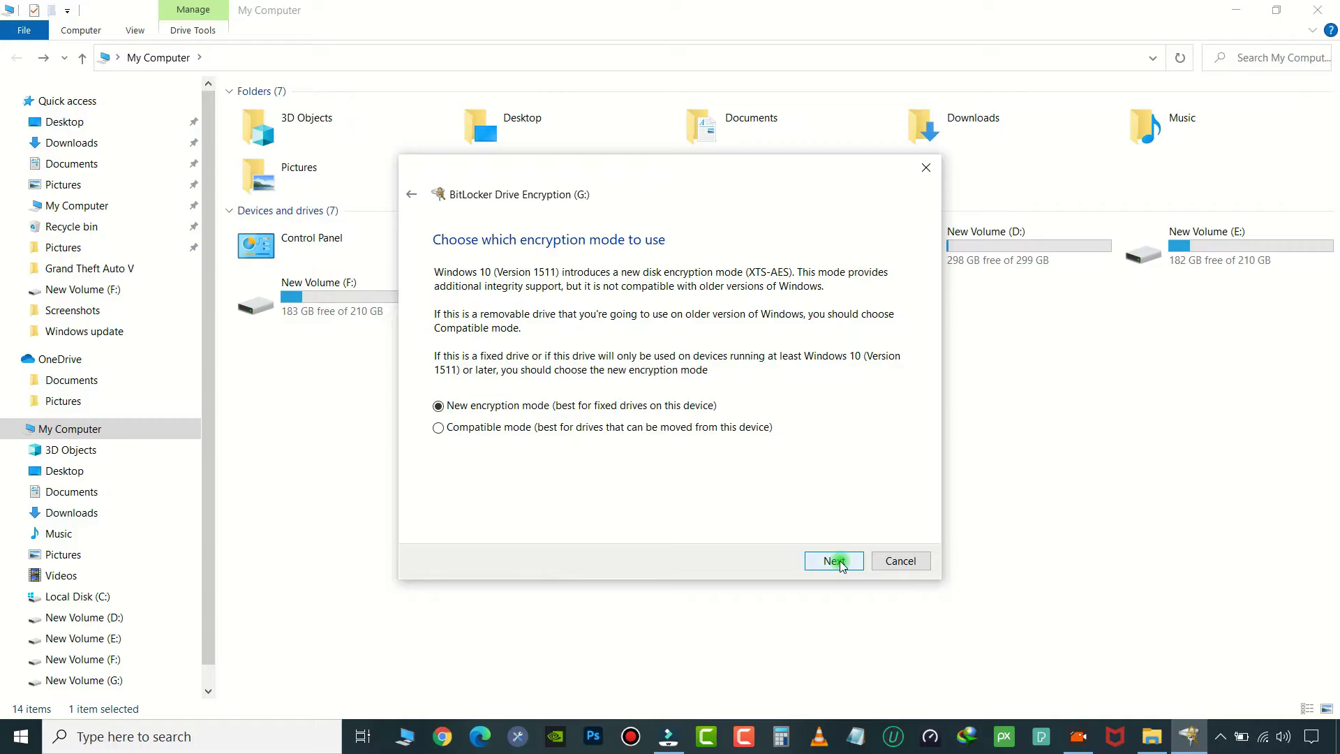
click(841, 562)
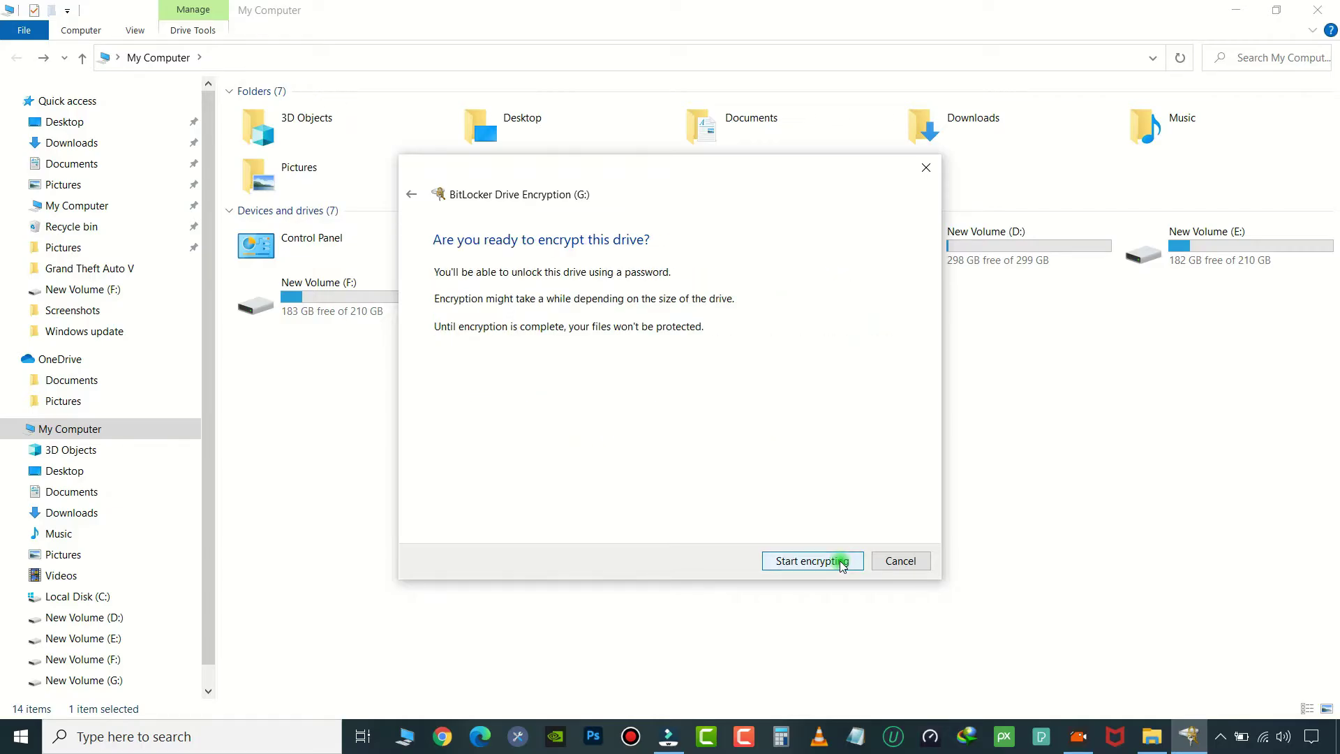
click(813, 561)
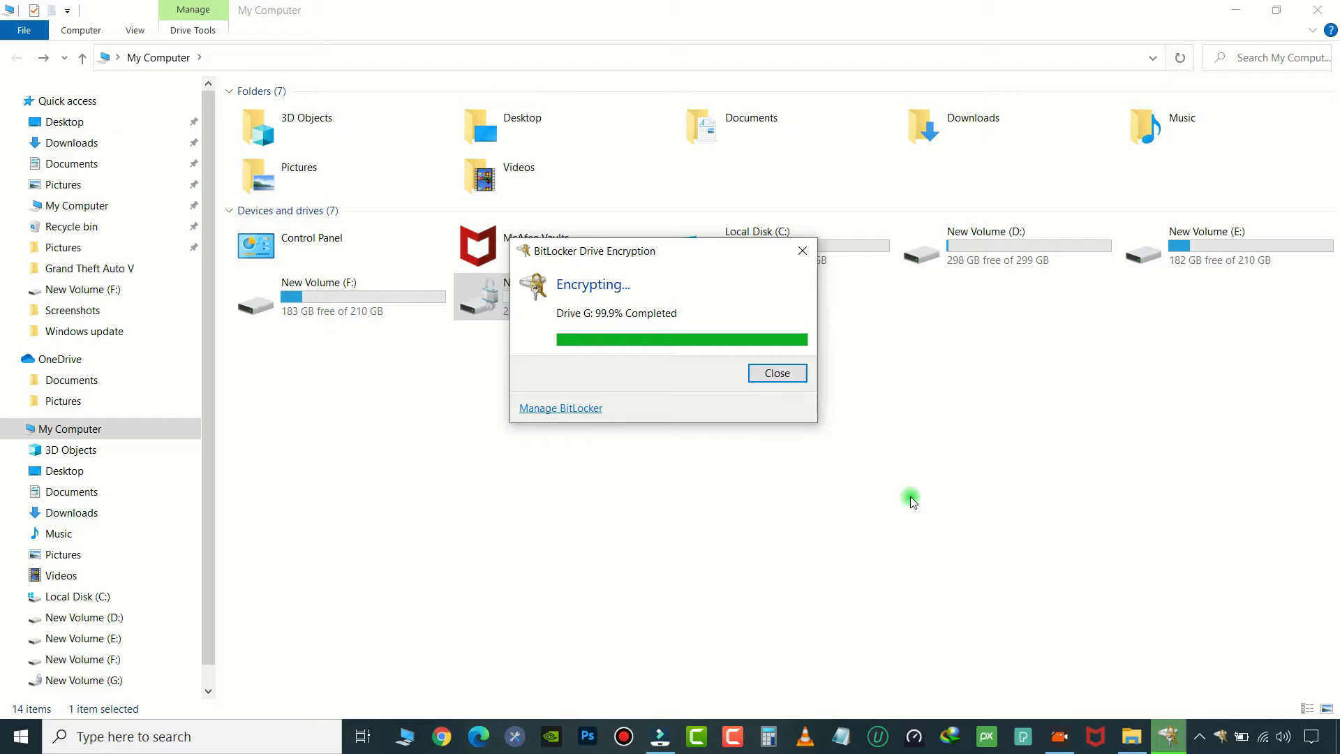
drag(671, 251, 614, 345)
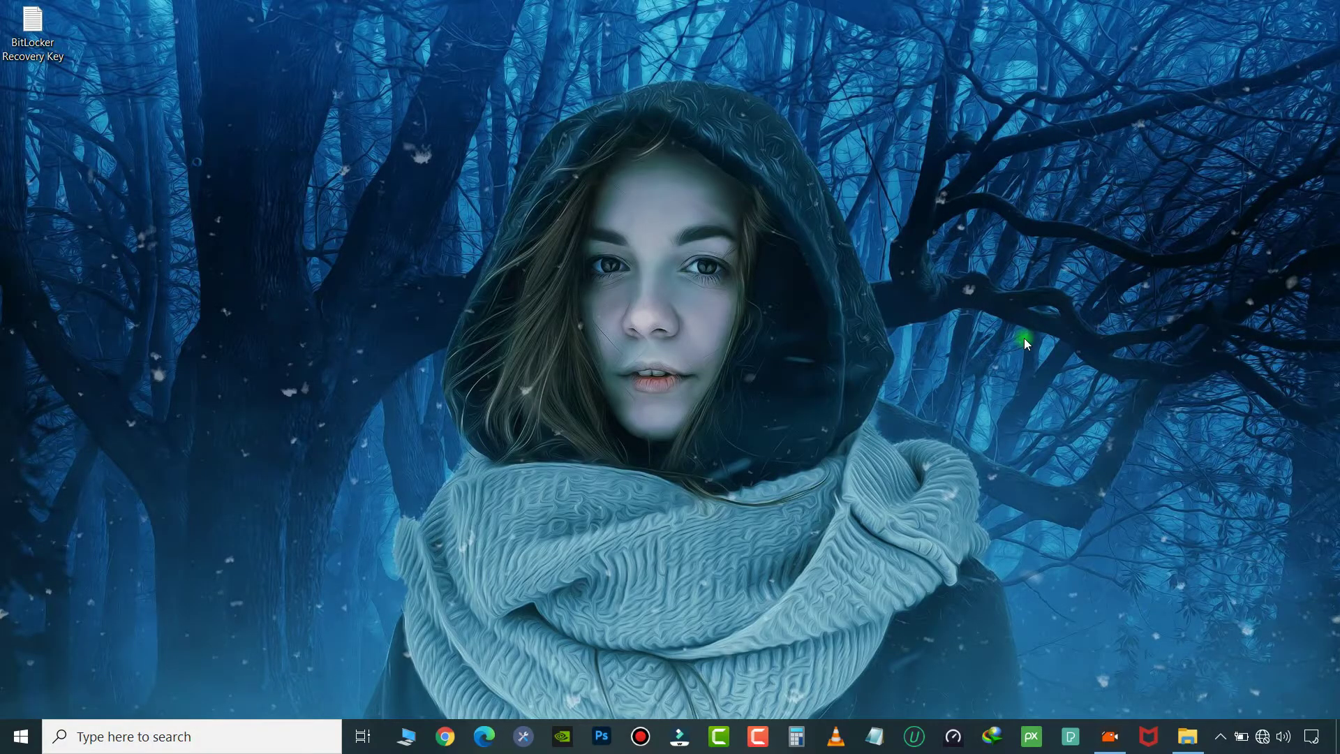
Open the locked drive G from My Computer and try unlocking it with the password.
click(406, 736)
double_click(553, 292)
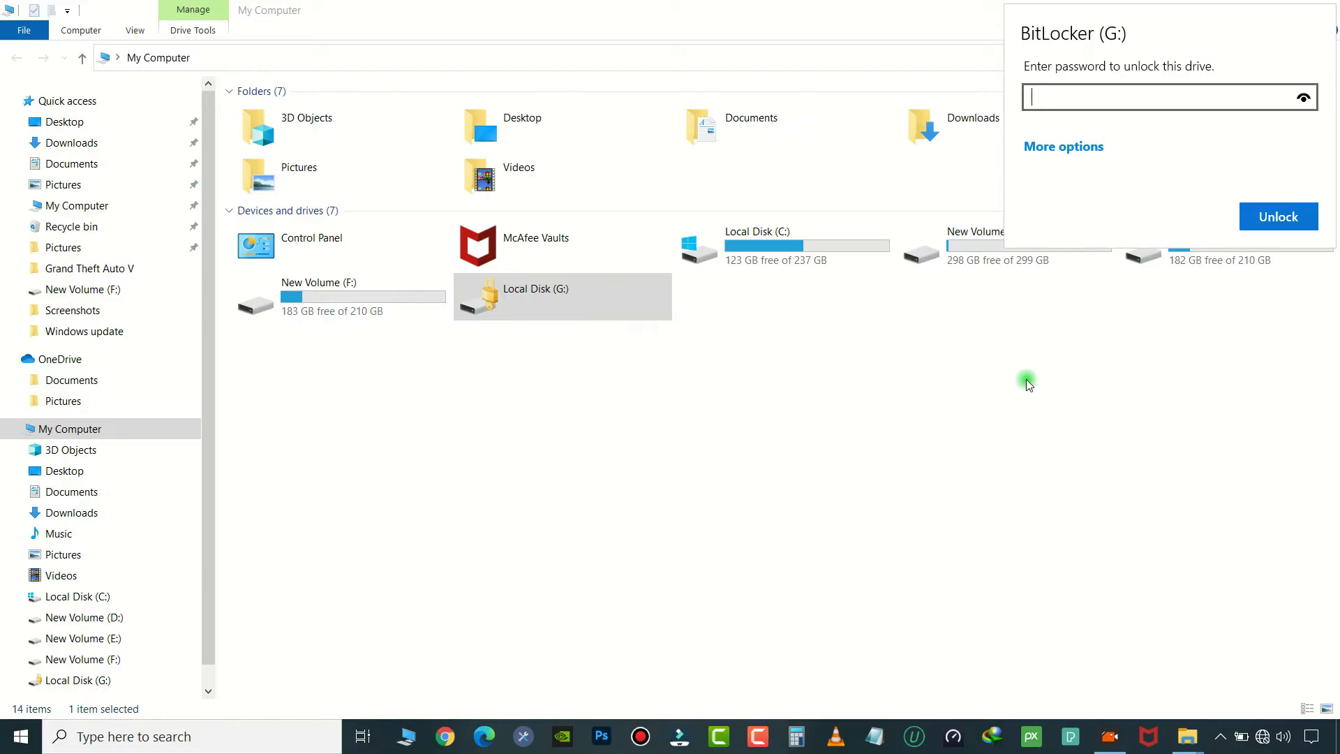
text(12345)
key(BackSpace)
key(BackSpace)
key(BackSpace)
key(BackSpace)
key(BackSpace)
text(12345678)
click(1283, 218)
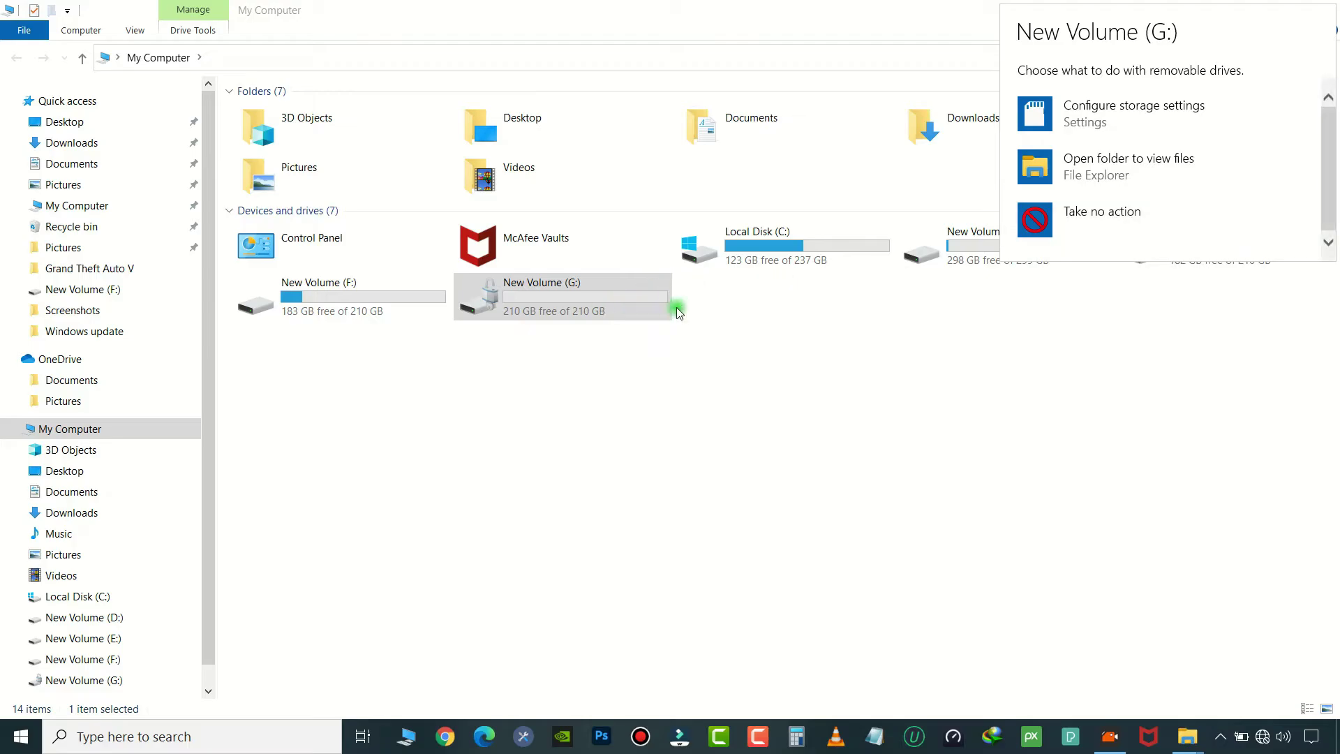
Refresh the drives, retry the password on drive G, then open the saved BitLocker Recovery Key file.
right_click(911, 401)
click(973, 469)
double_click(535, 296)
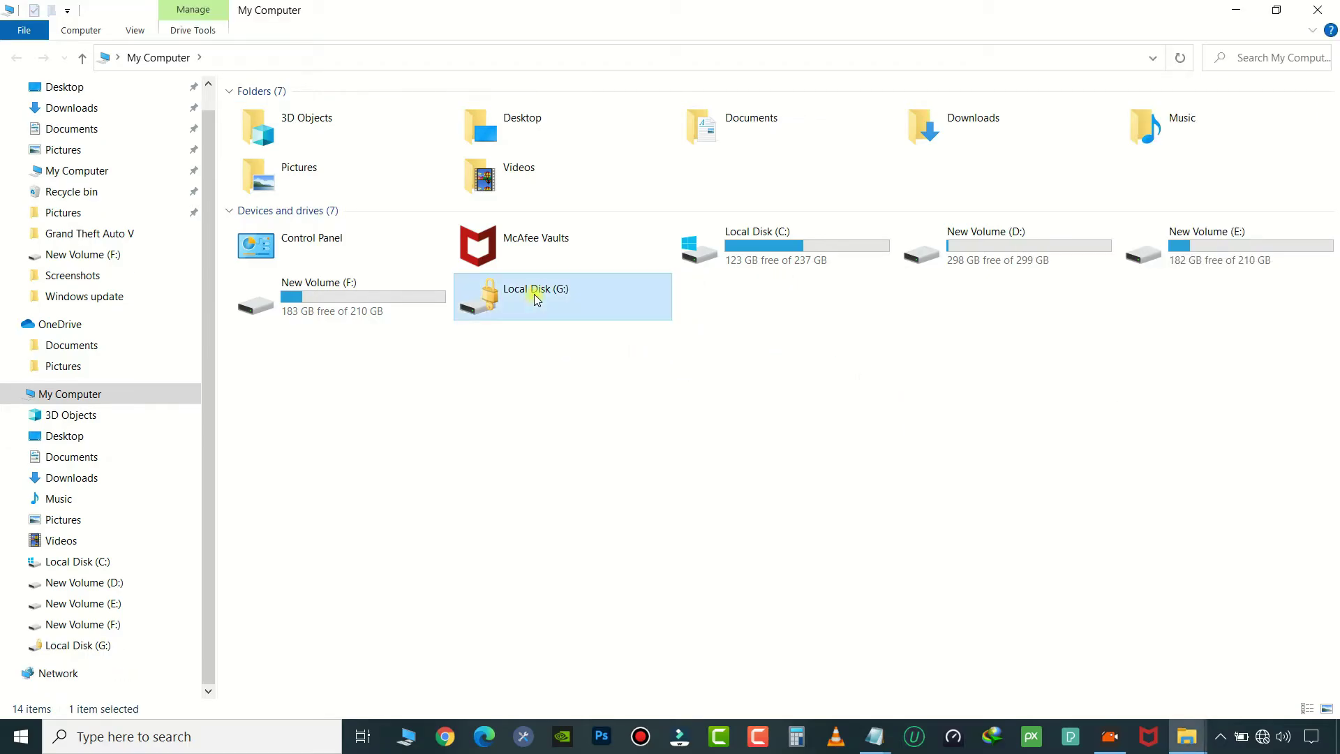
text(12)
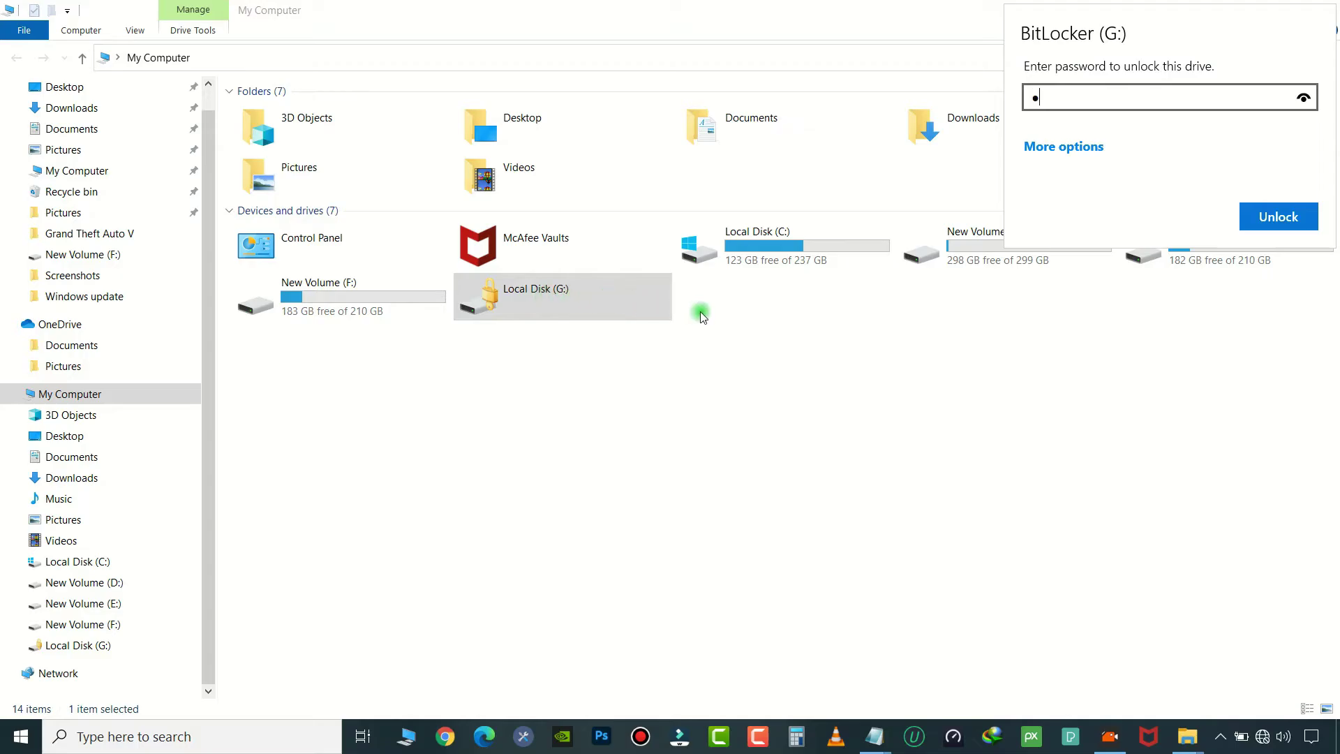
text(345678)
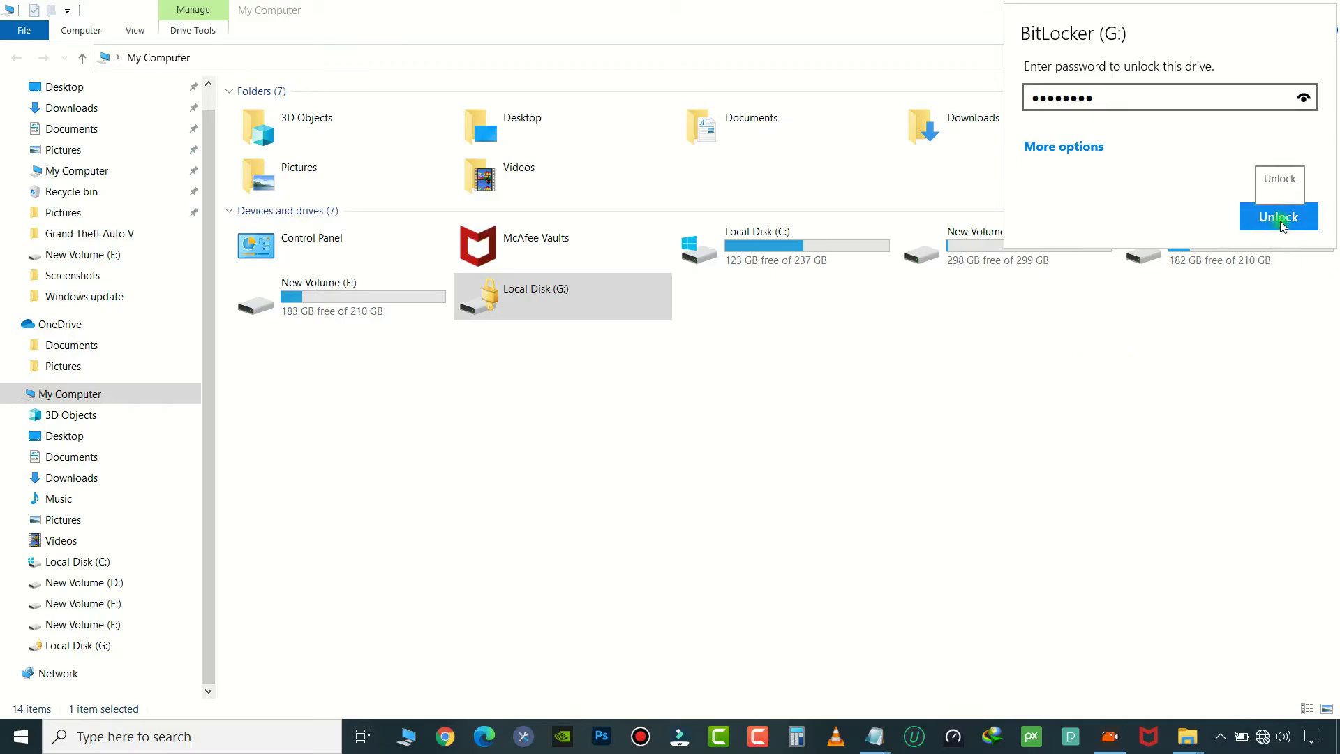
click(1280, 222)
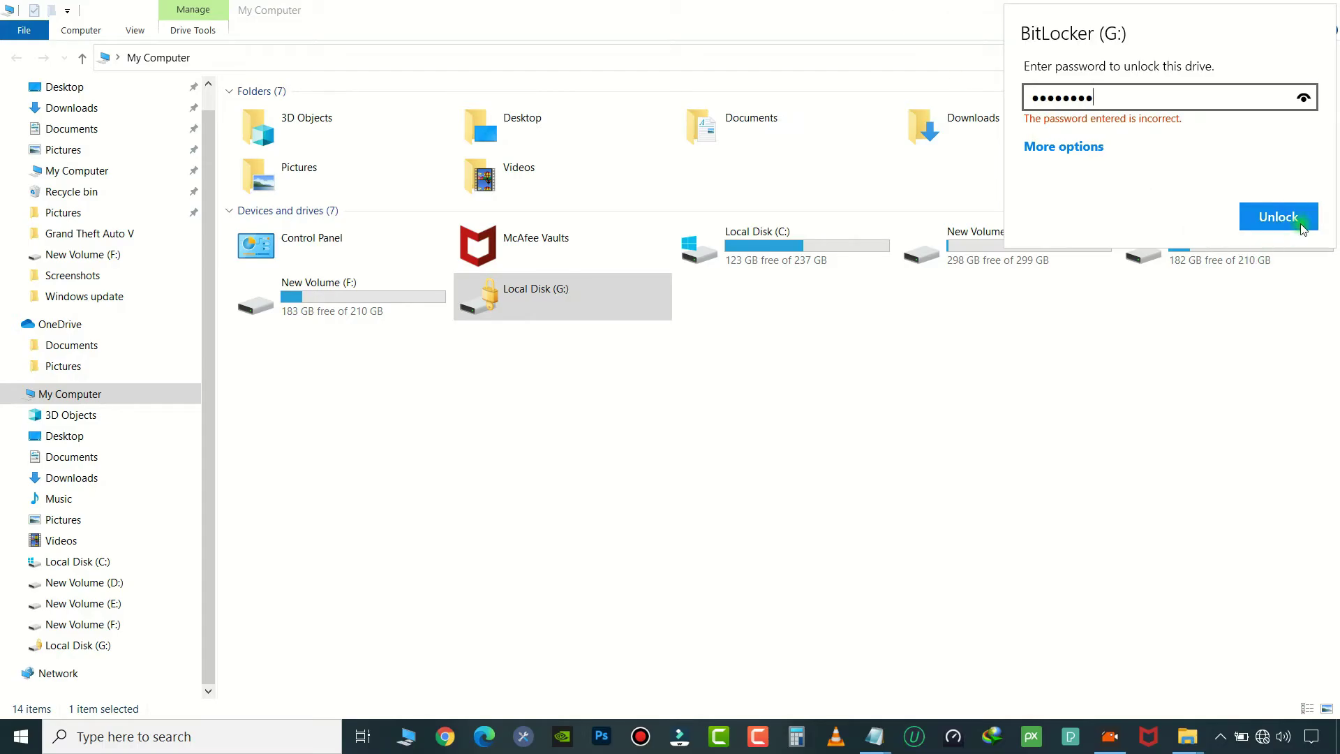
click(1302, 227)
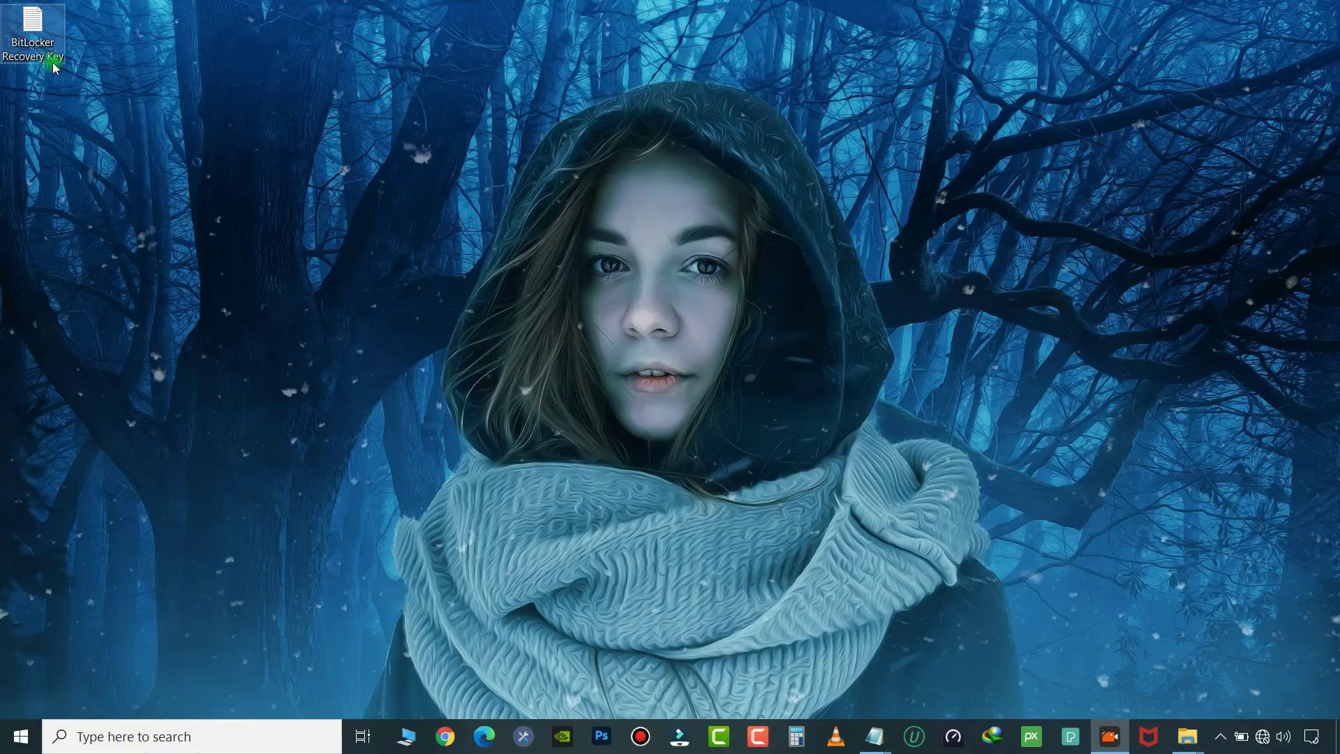
double_click(48, 61)
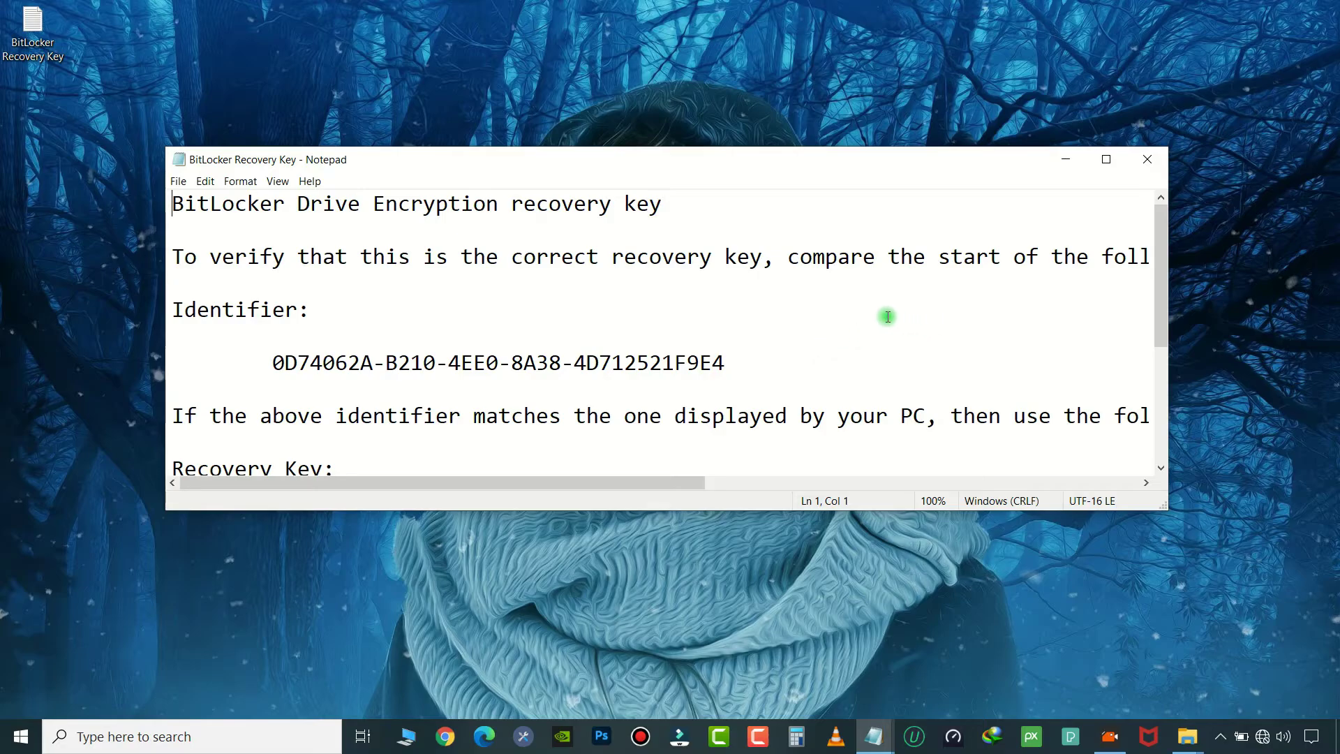
Select the numeric recovery key in the BitLocker Recovery Key file and copy it.
scroll(841, 318, down, 1)
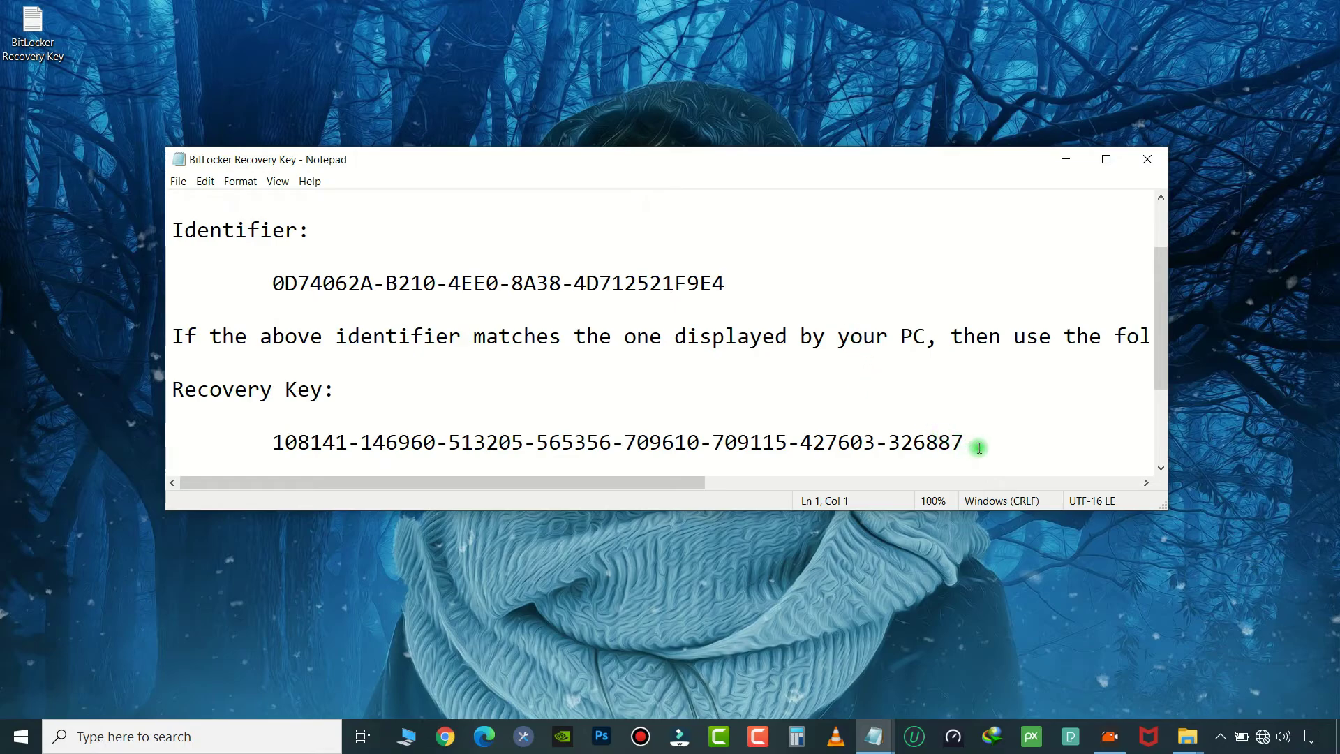
drag(979, 447, 269, 443)
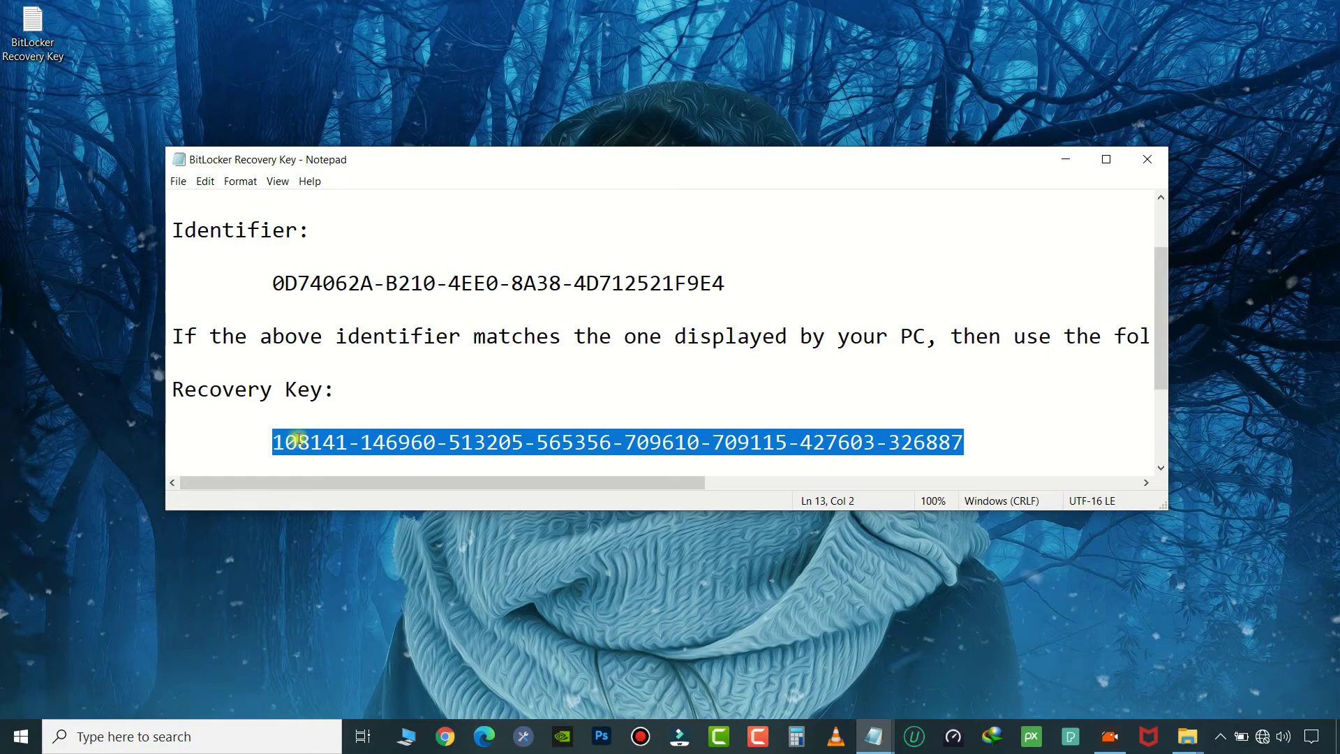
right_click(319, 448)
click(339, 487)
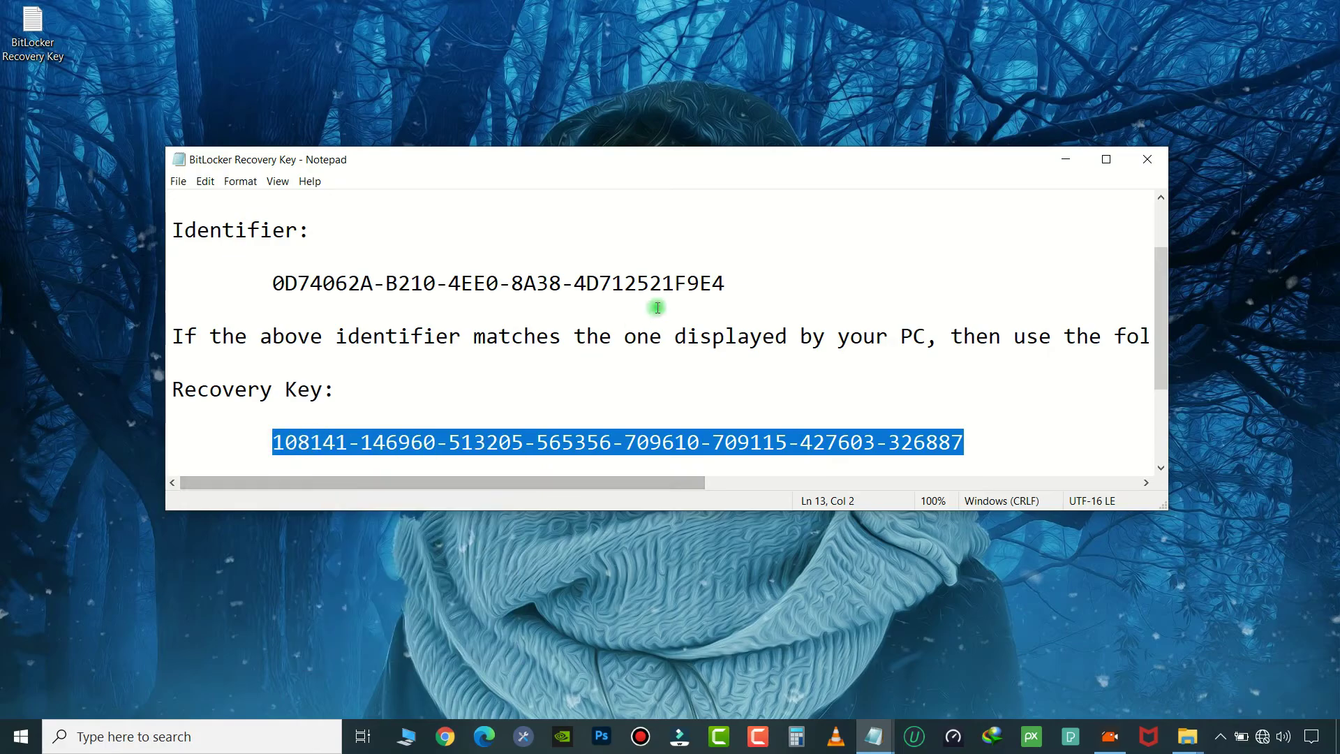
scroll(656, 307, down, 2)
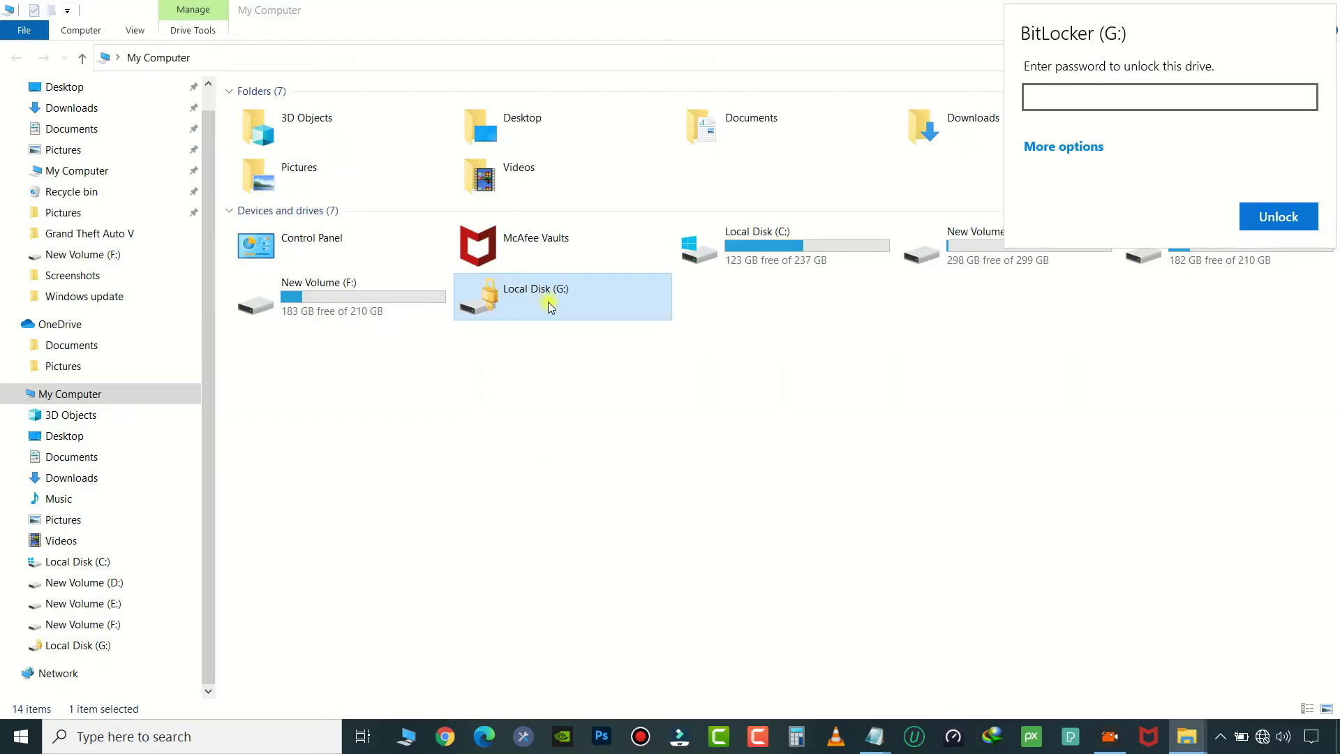
Paste the copied recovery key into the drive G unlock prompt and unlock it as New Volume (G:).
click(1049, 147)
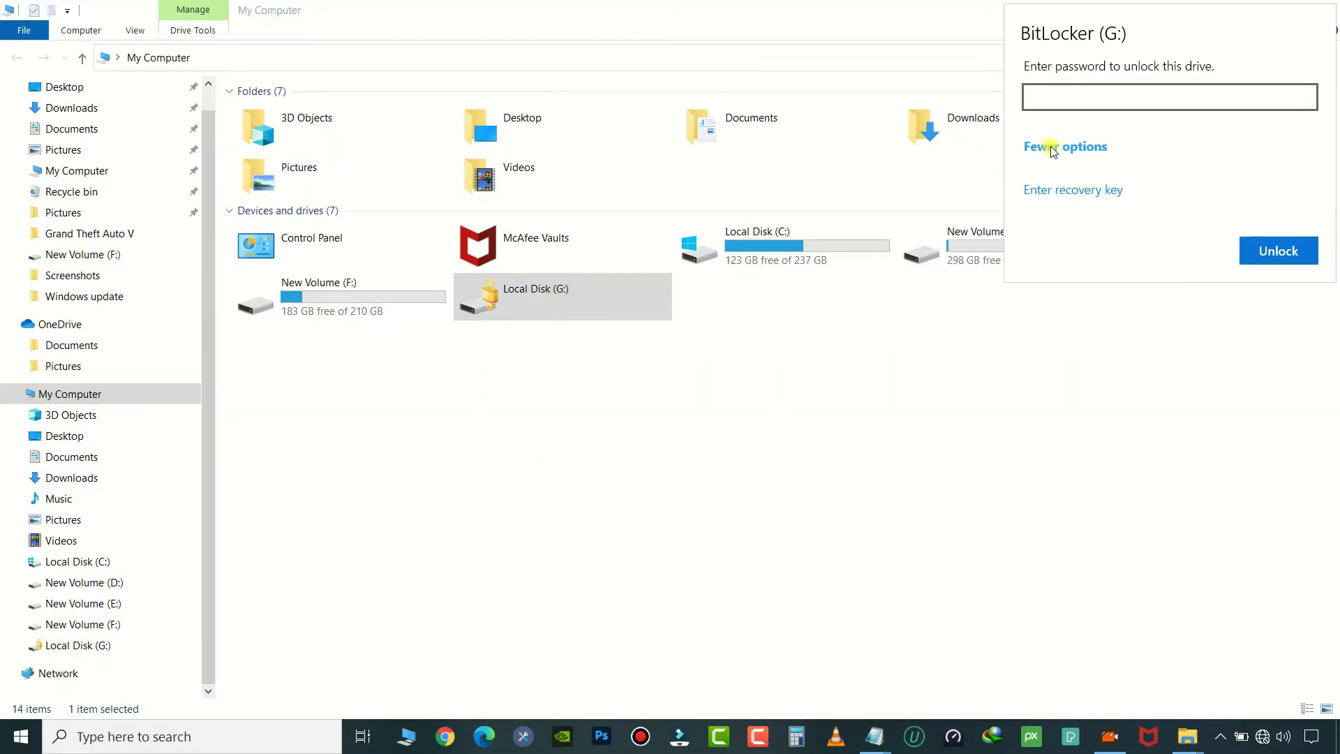
click(1099, 186)
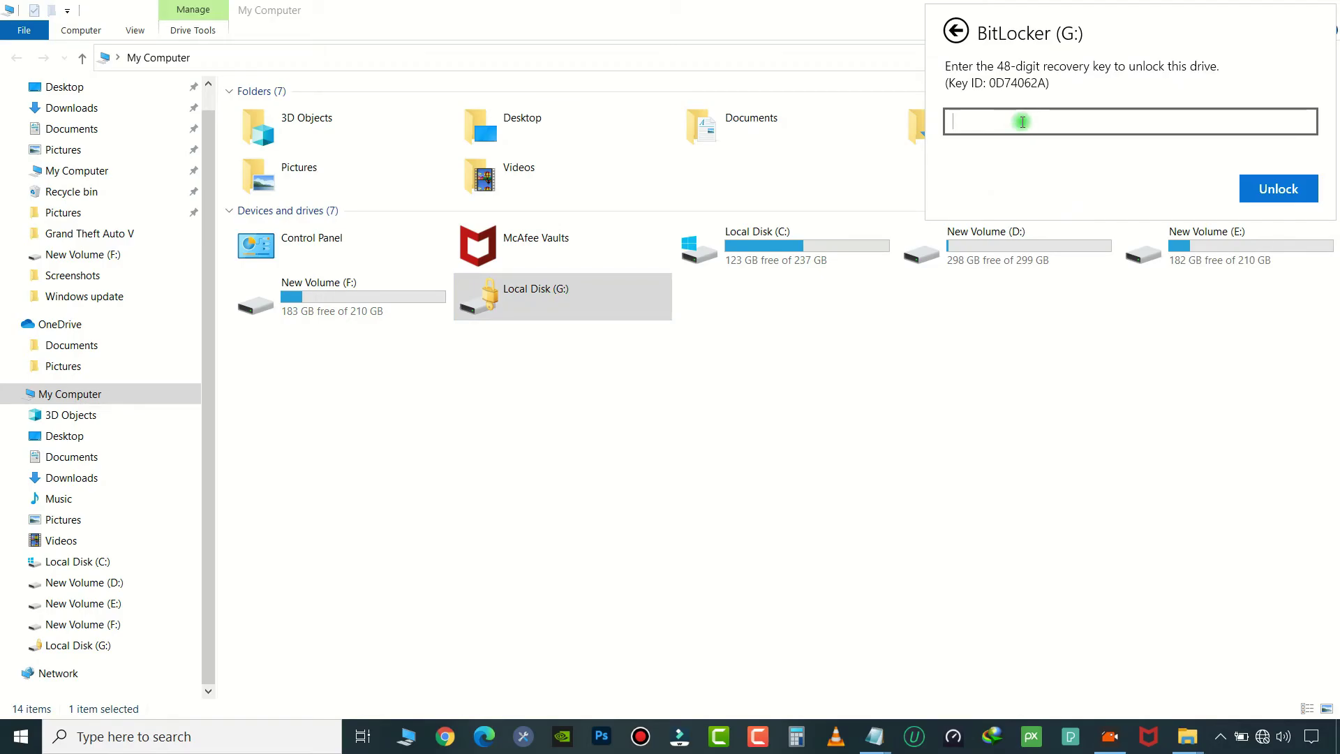
key(ctrl+v)
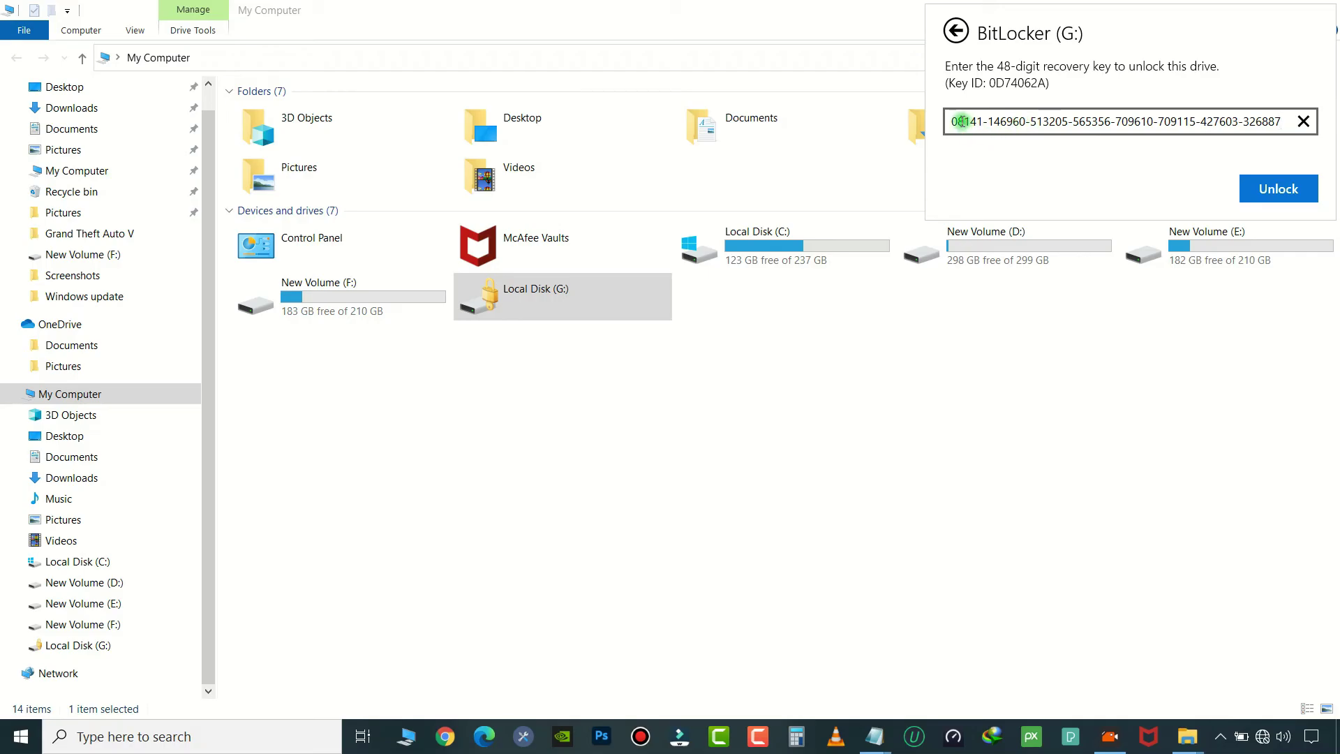
click(962, 121)
drag(957, 123, 937, 125)
click(983, 123)
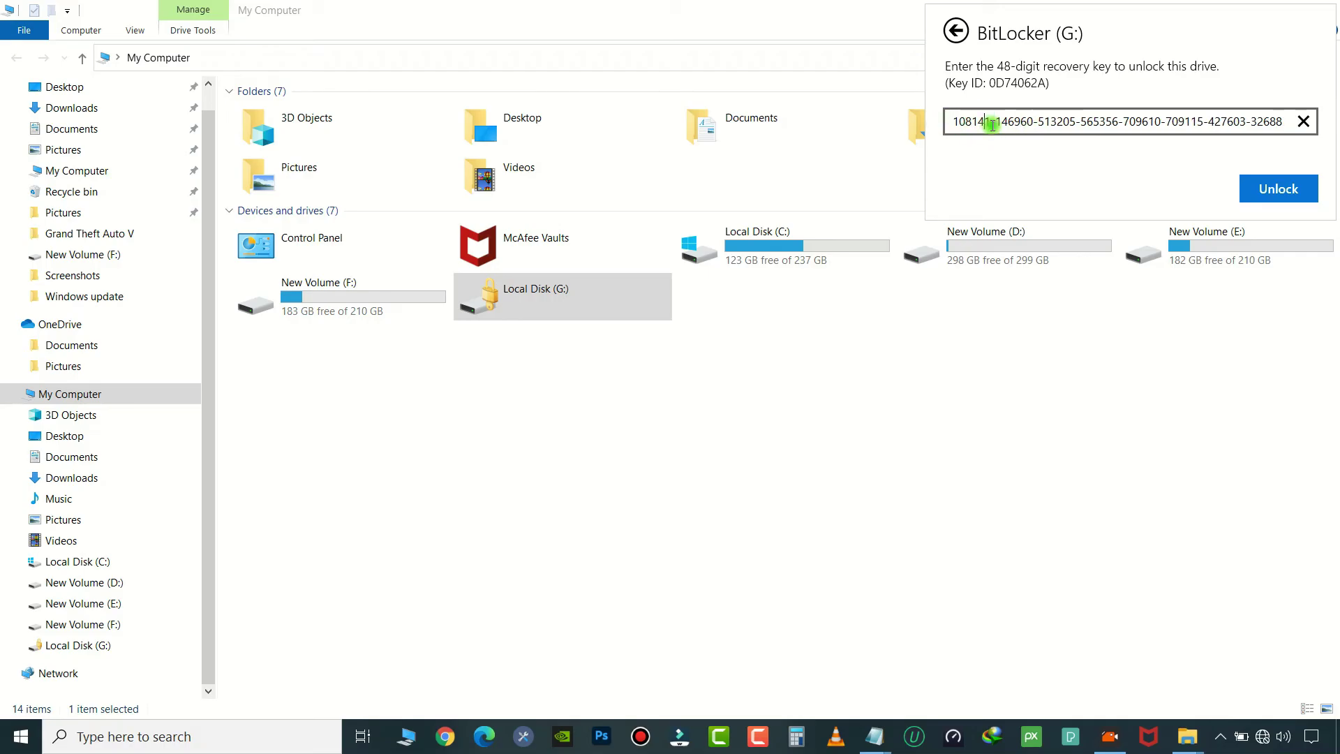
click(1271, 190)
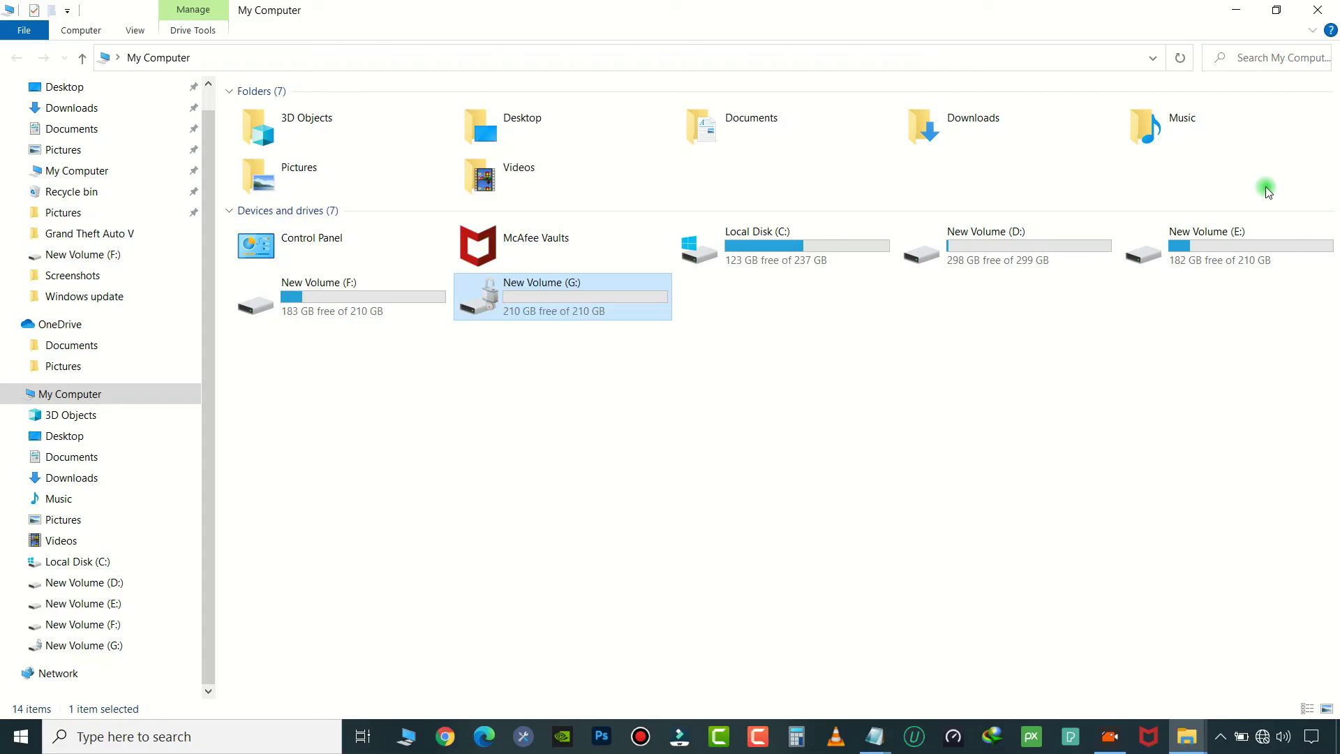